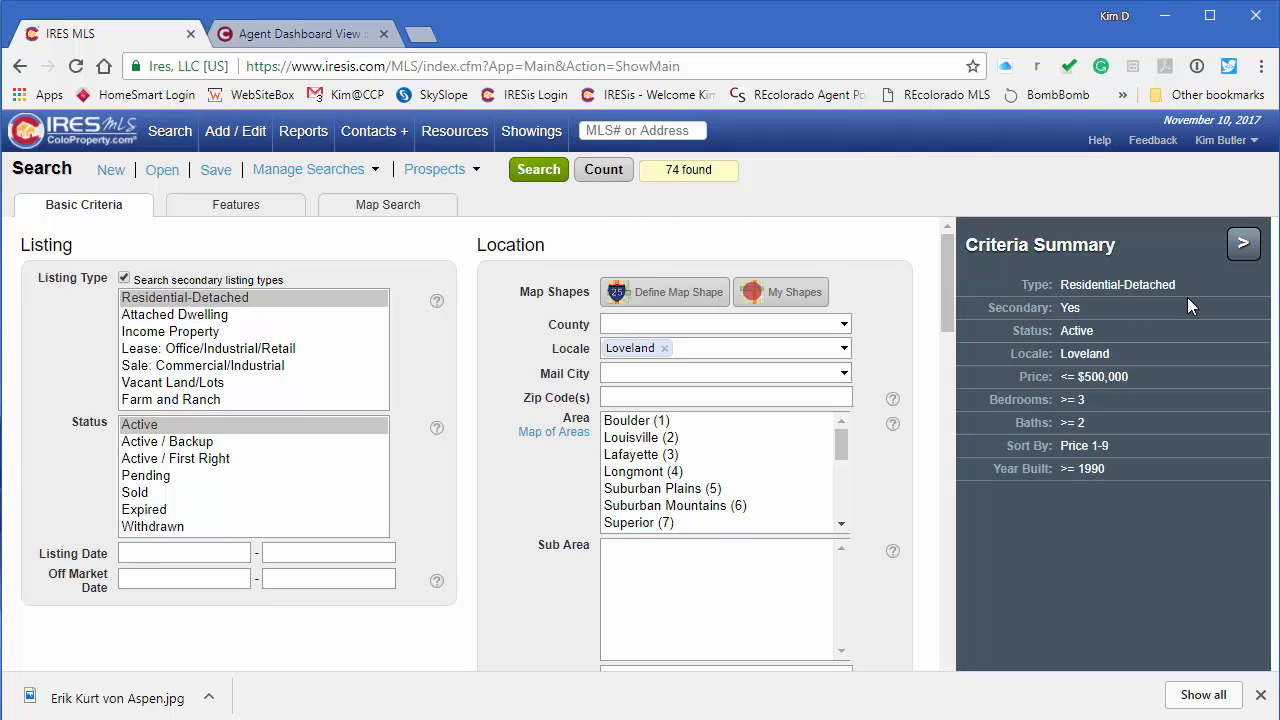
# Step: Run the Loveland listing search and export all the resulting listings in the eNeighborhoods format
pyautogui.click(537, 170)
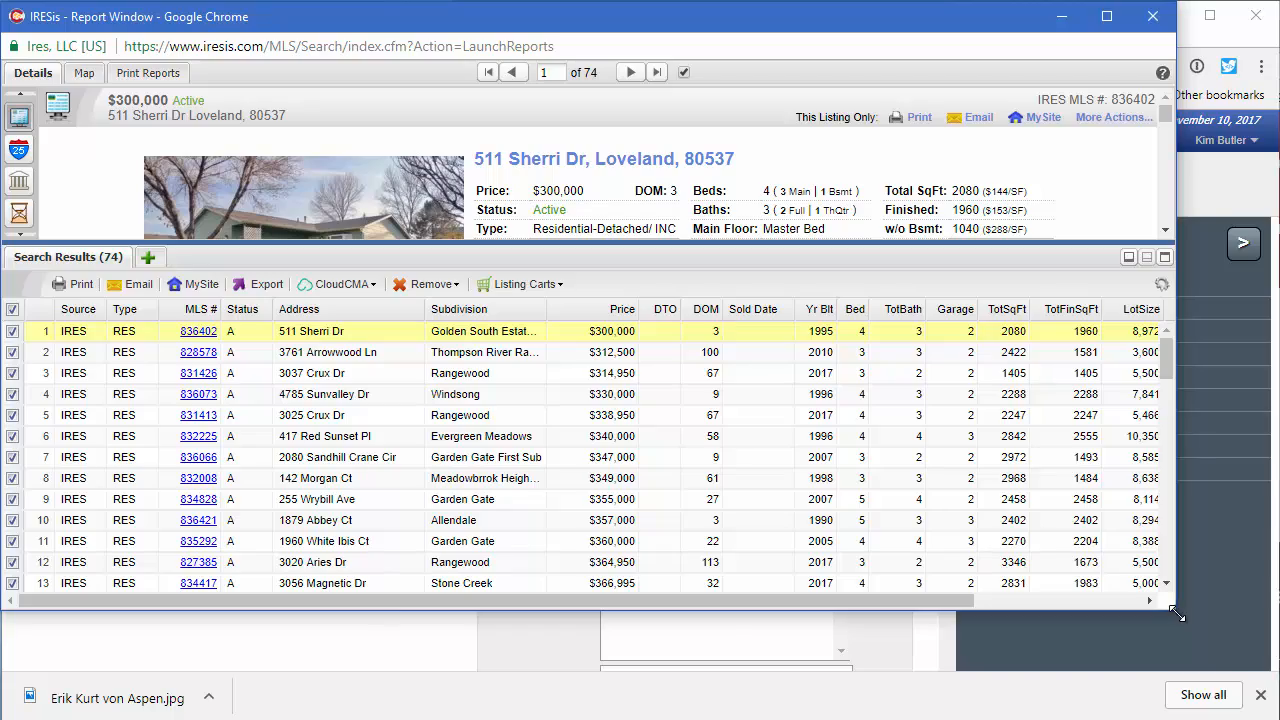
pyautogui.moveTo(1177, 613); pyautogui.dragTo(1272, 717)
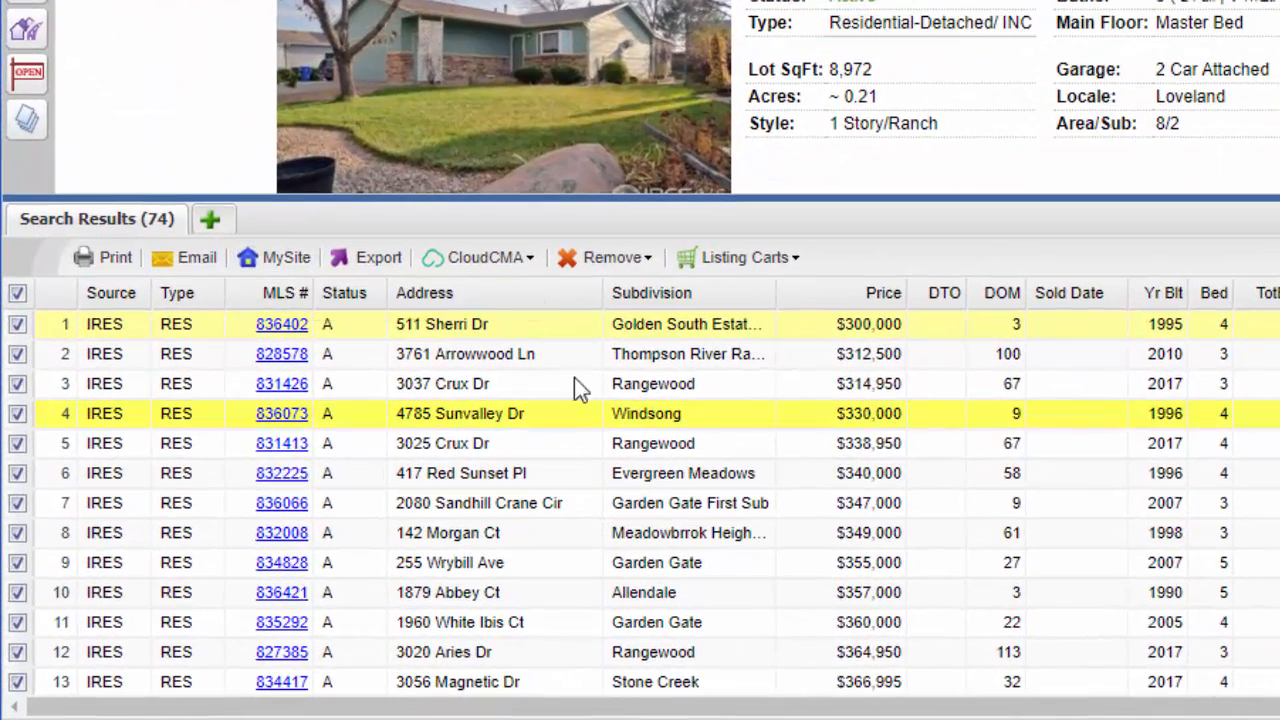
pyautogui.click(370, 260)
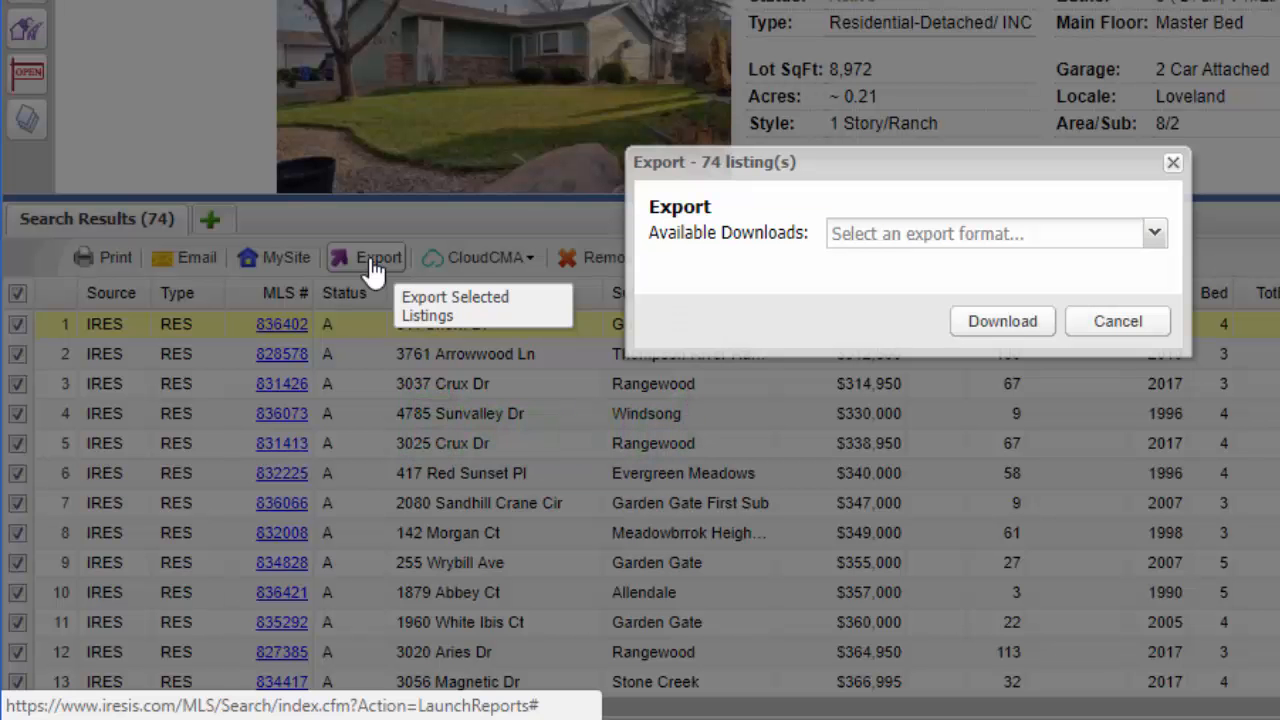
pyautogui.click(1154, 236)
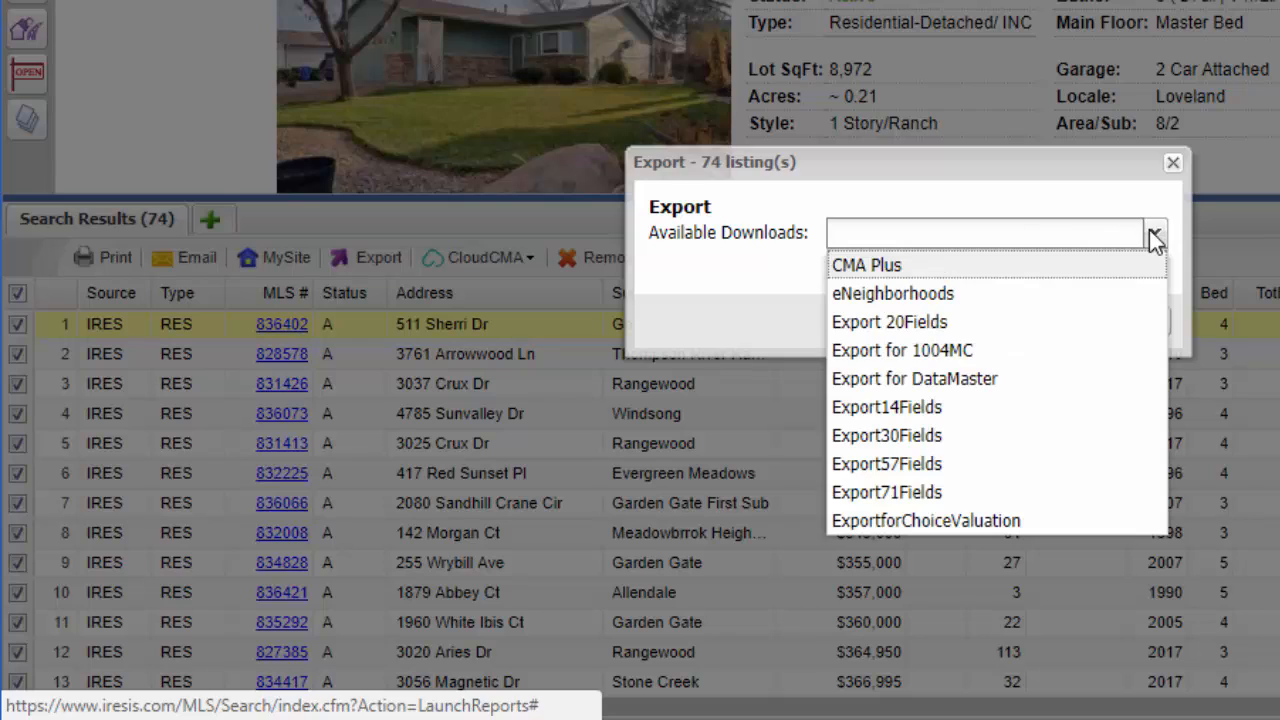
pyautogui.click(910, 296)
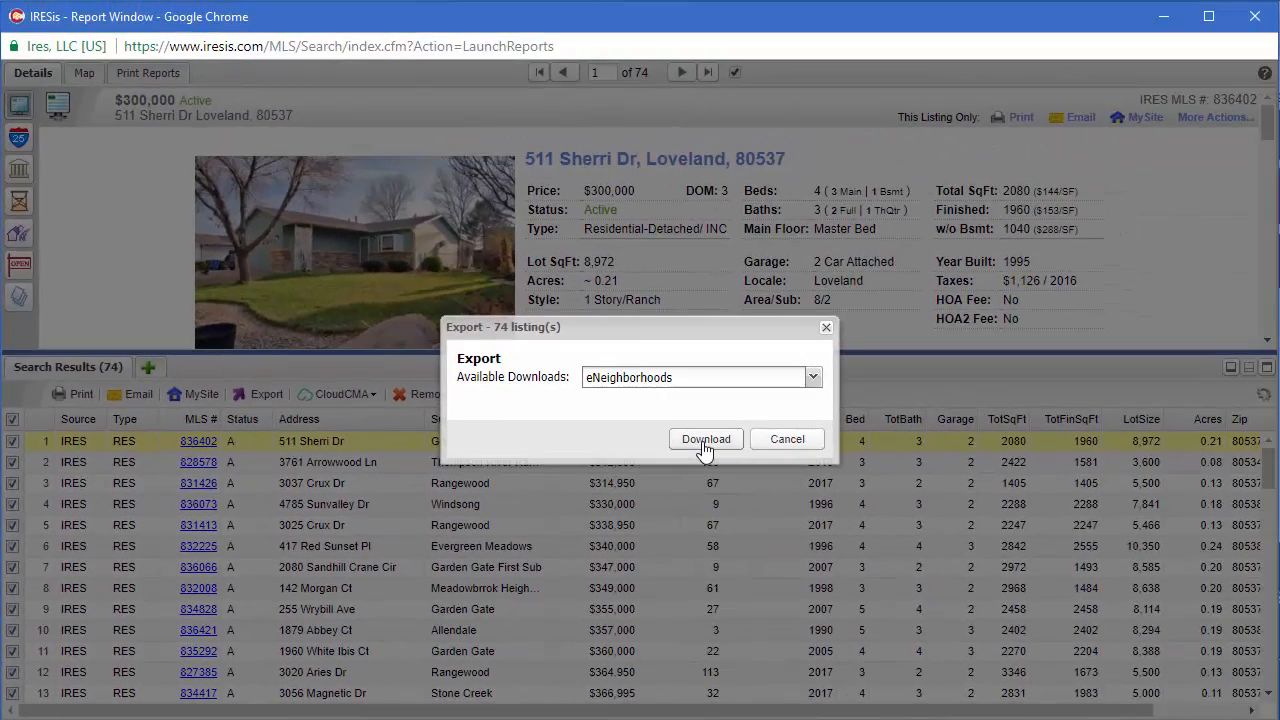
pyautogui.click(998, 331)
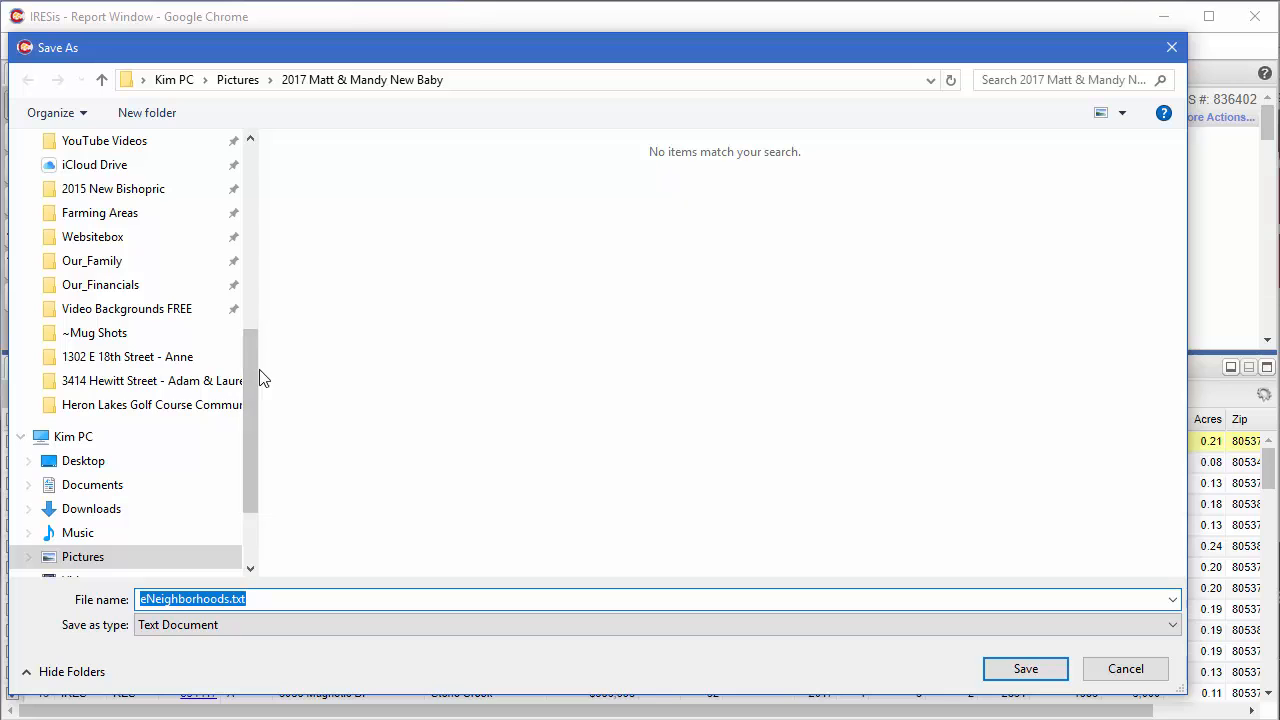
# Step: Save the export as eNeighborhoods.txt in the TechTip Videos folder under HomeSmart Realty Group
pyautogui.moveTo(256, 371); pyautogui.dragTo(280, 140)
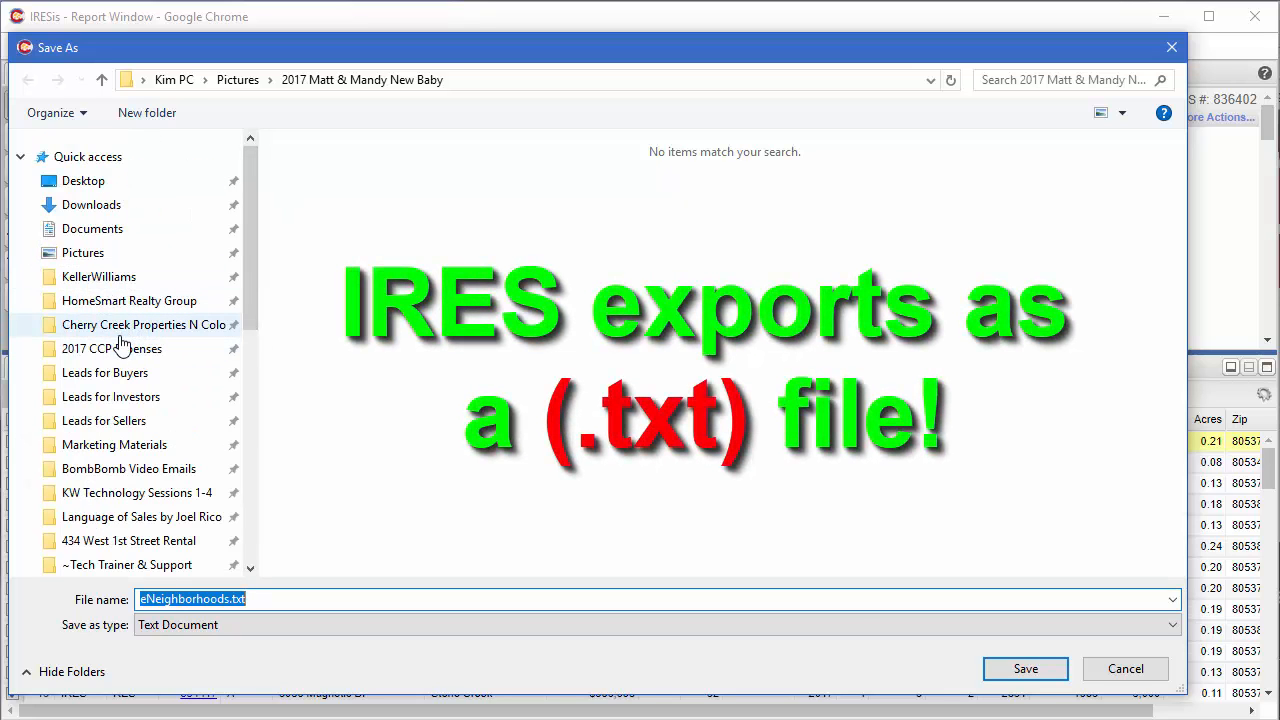
pyautogui.click(100, 300)
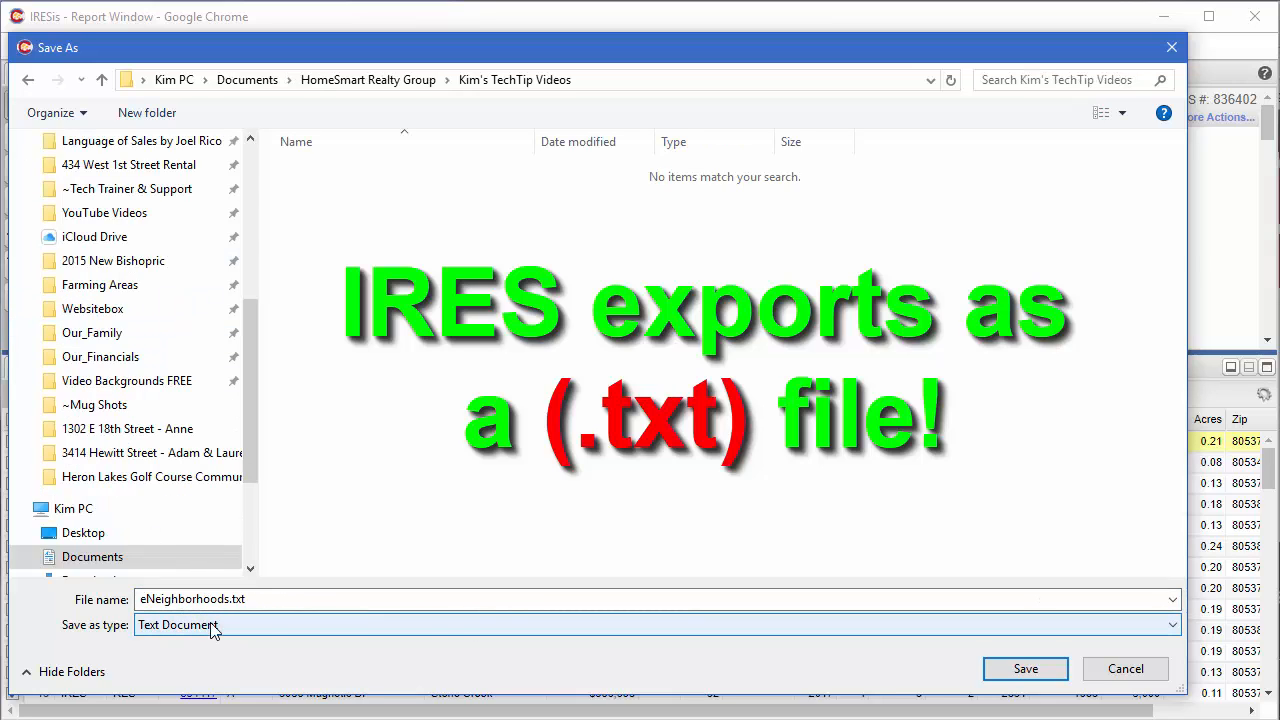
pyautogui.click(1030, 676)
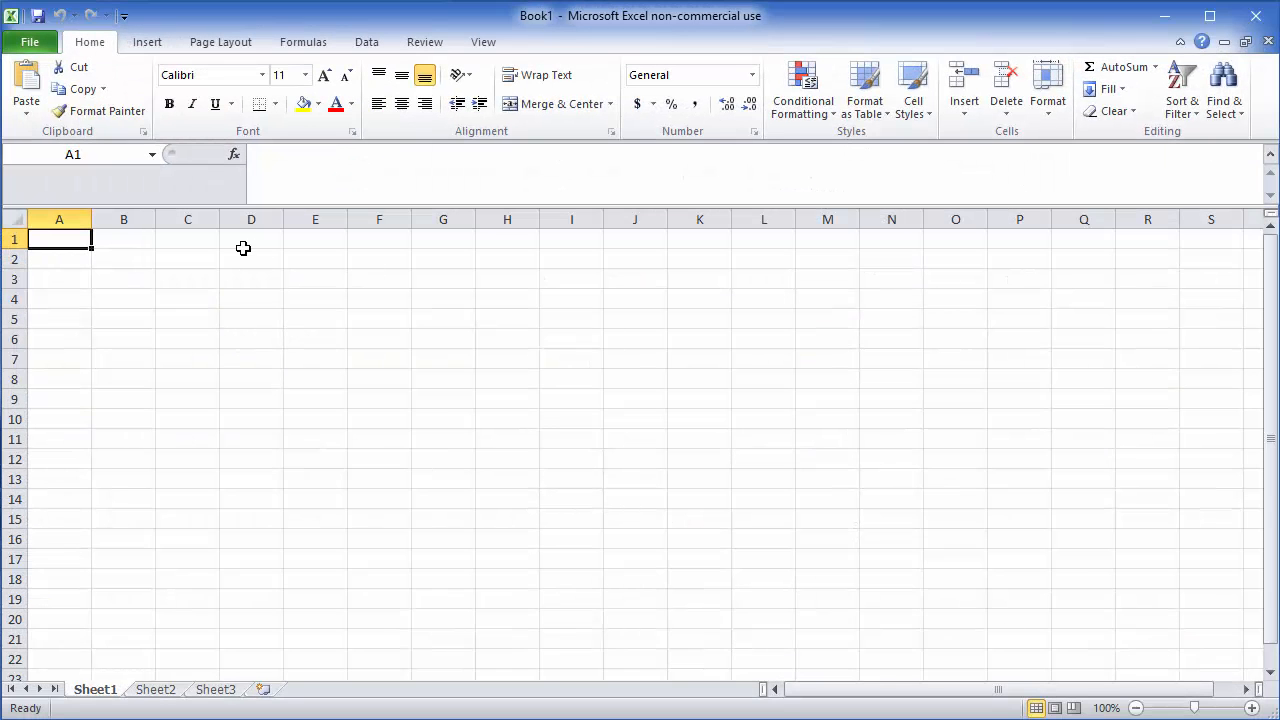
# Step: In Excel, open eNeighborhoods.txt from the TechTip Videos folder, with the file filter set to All Files
pyautogui.click(31, 45)
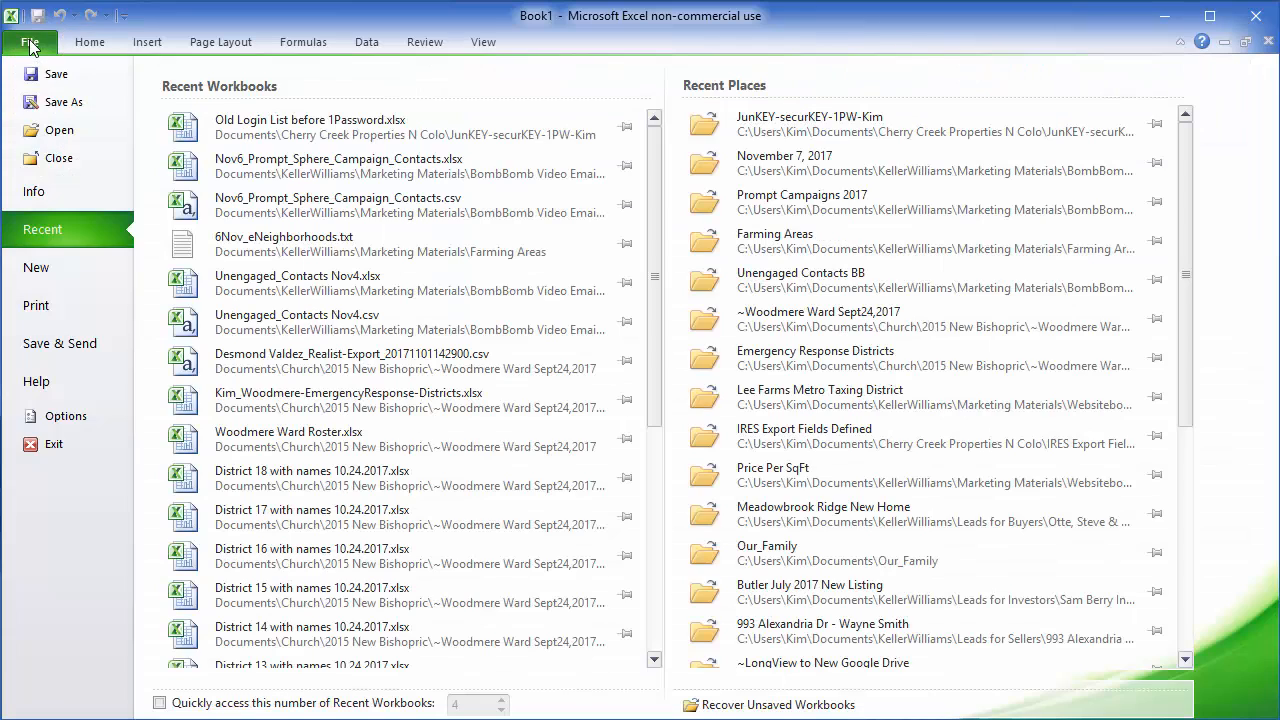
pyautogui.click(58, 131)
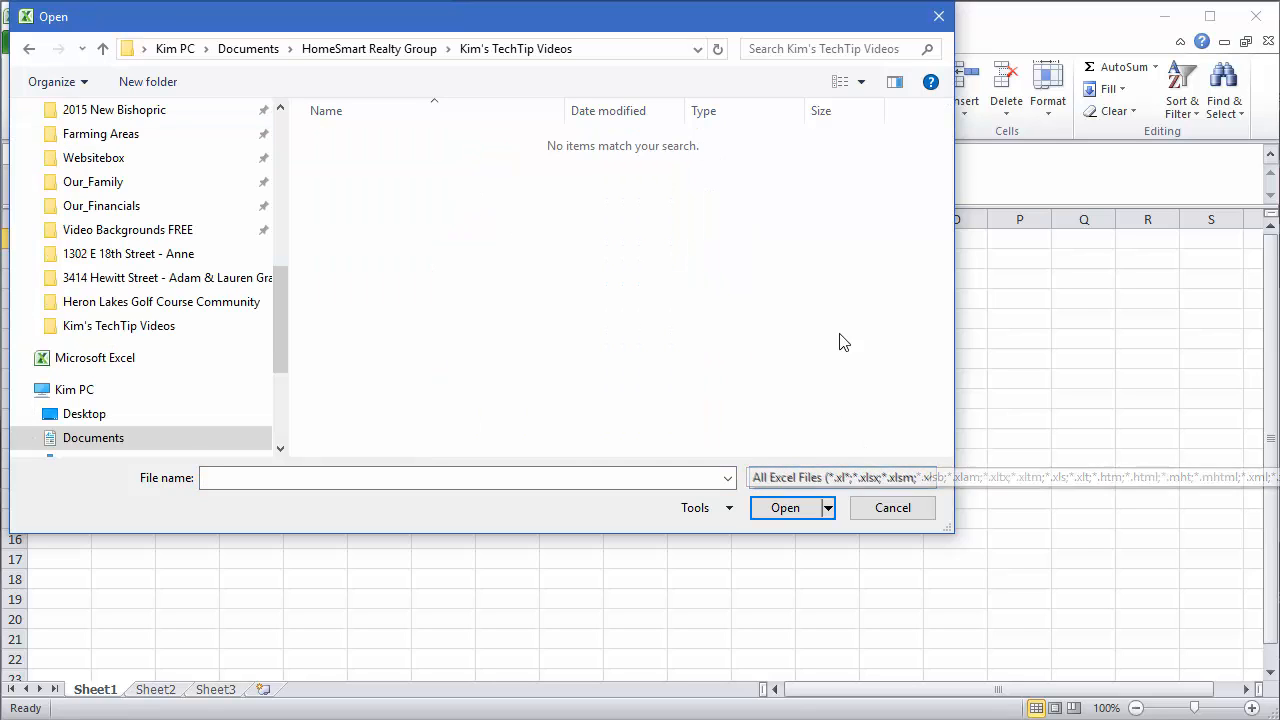
pyautogui.click(928, 479)
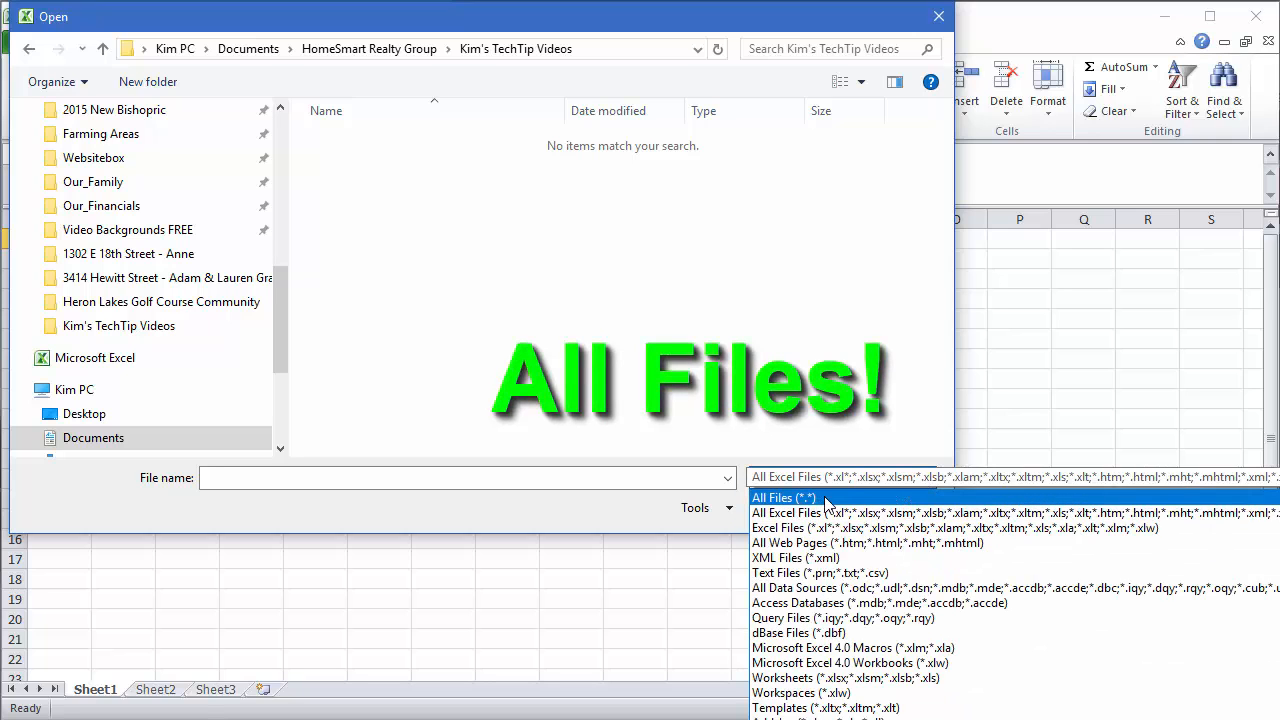
pyautogui.click(826, 500)
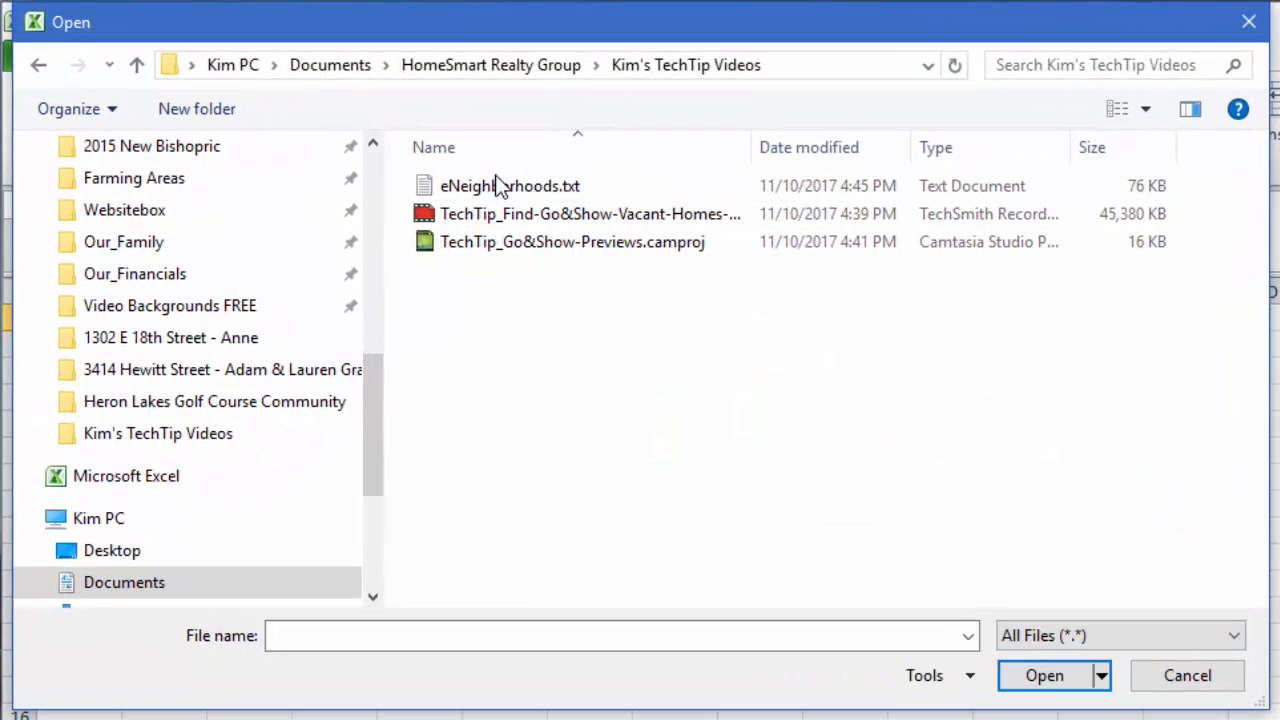
pyautogui.click(500, 188)
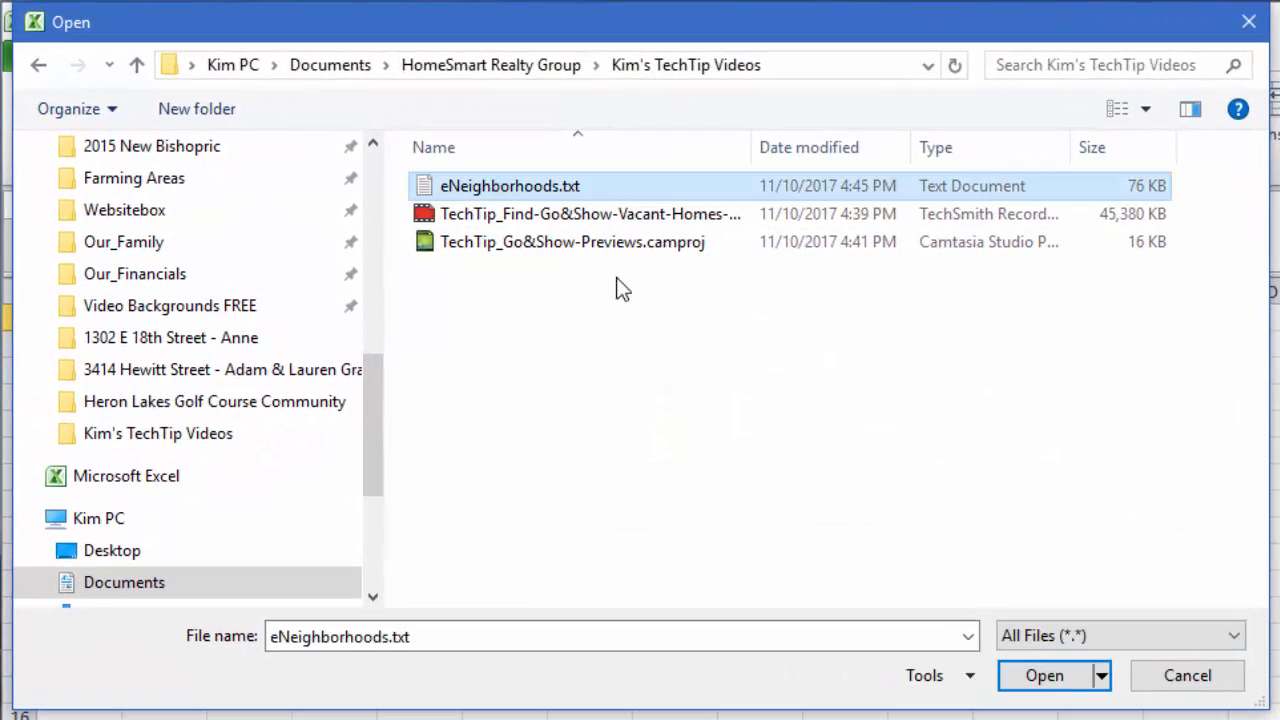
pyautogui.click(1043, 678)
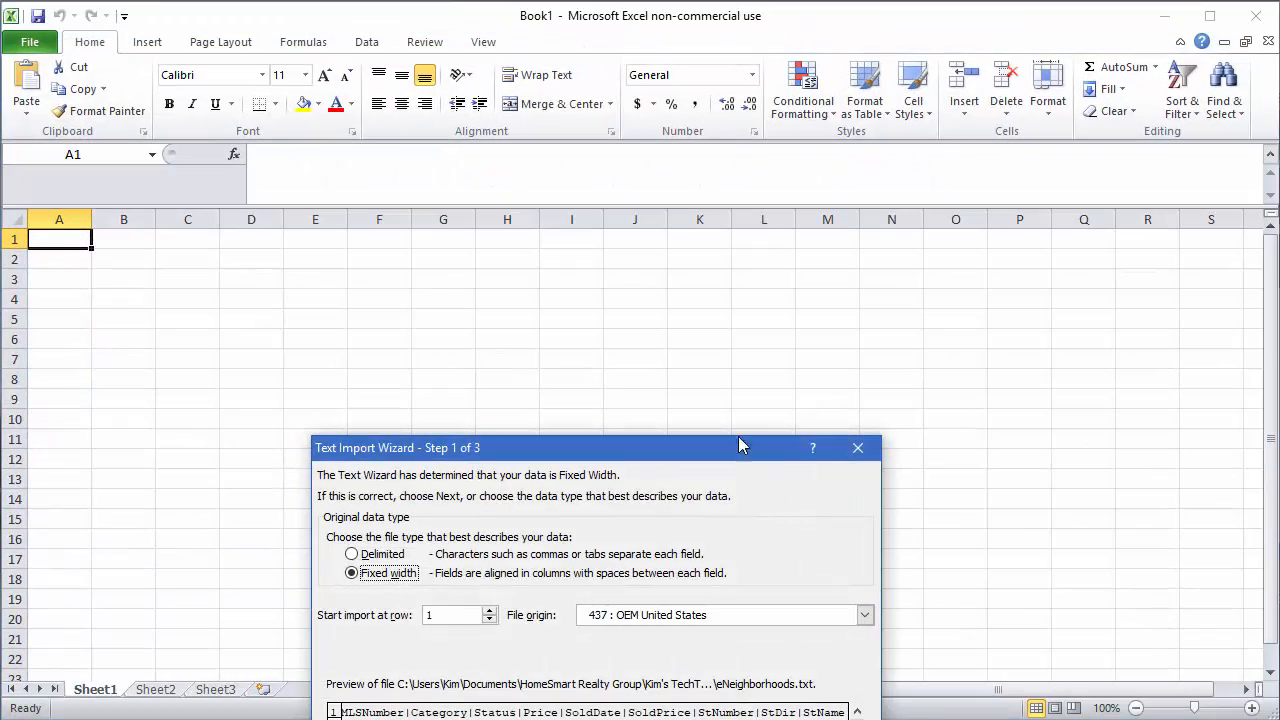
# Step: Set the original data type of the text import to Delimited and continue to the delimiter settings
pyautogui.moveTo(739, 440); pyautogui.dragTo(676, 228)
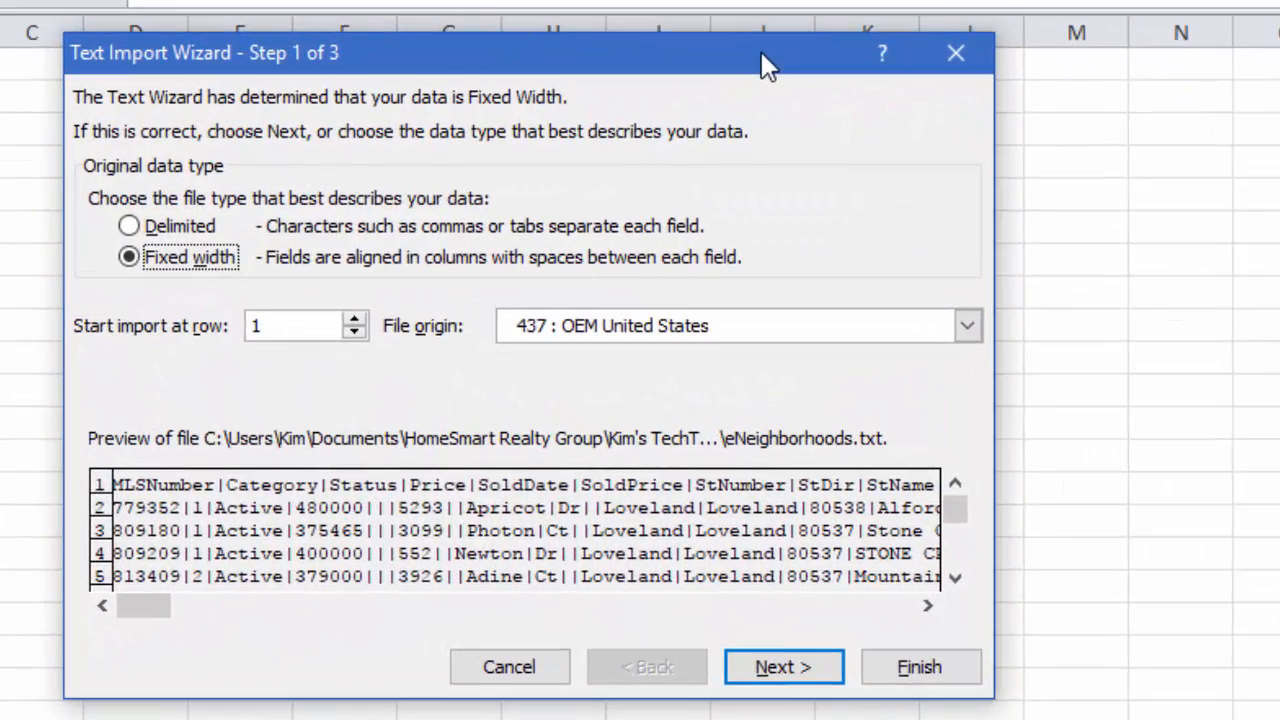
pyautogui.click(130, 227)
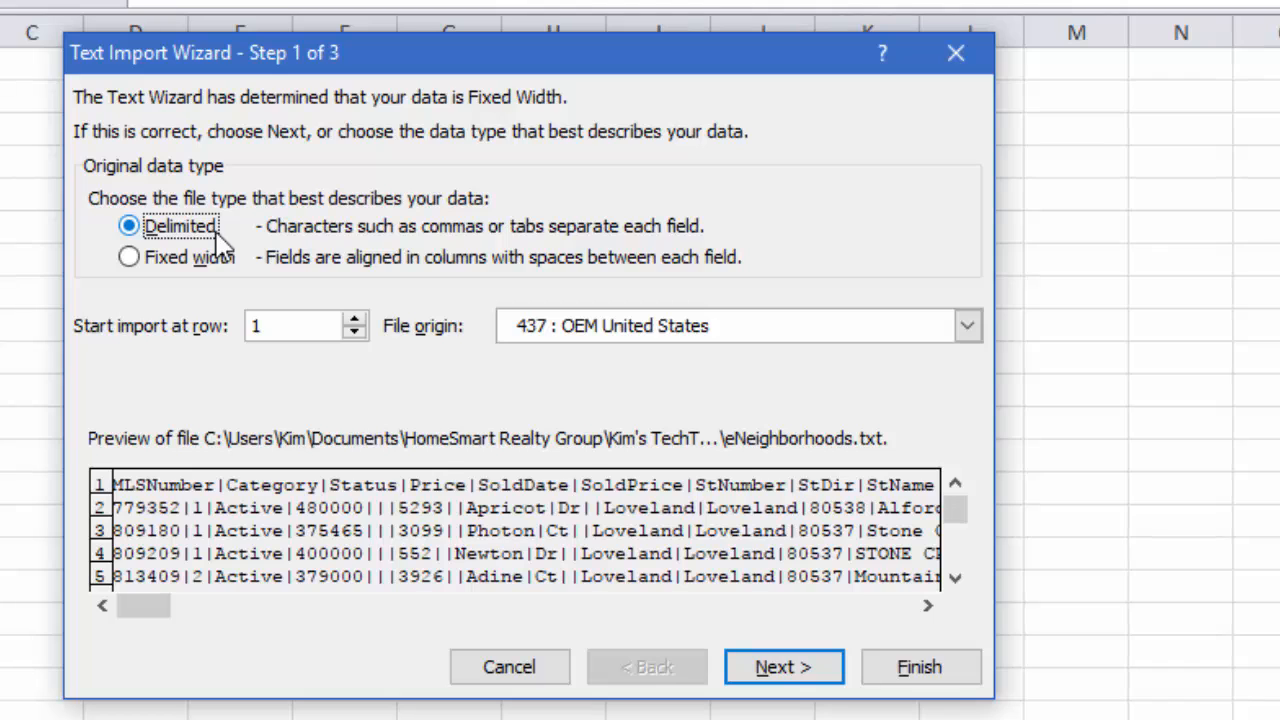
pyautogui.click(805, 672)
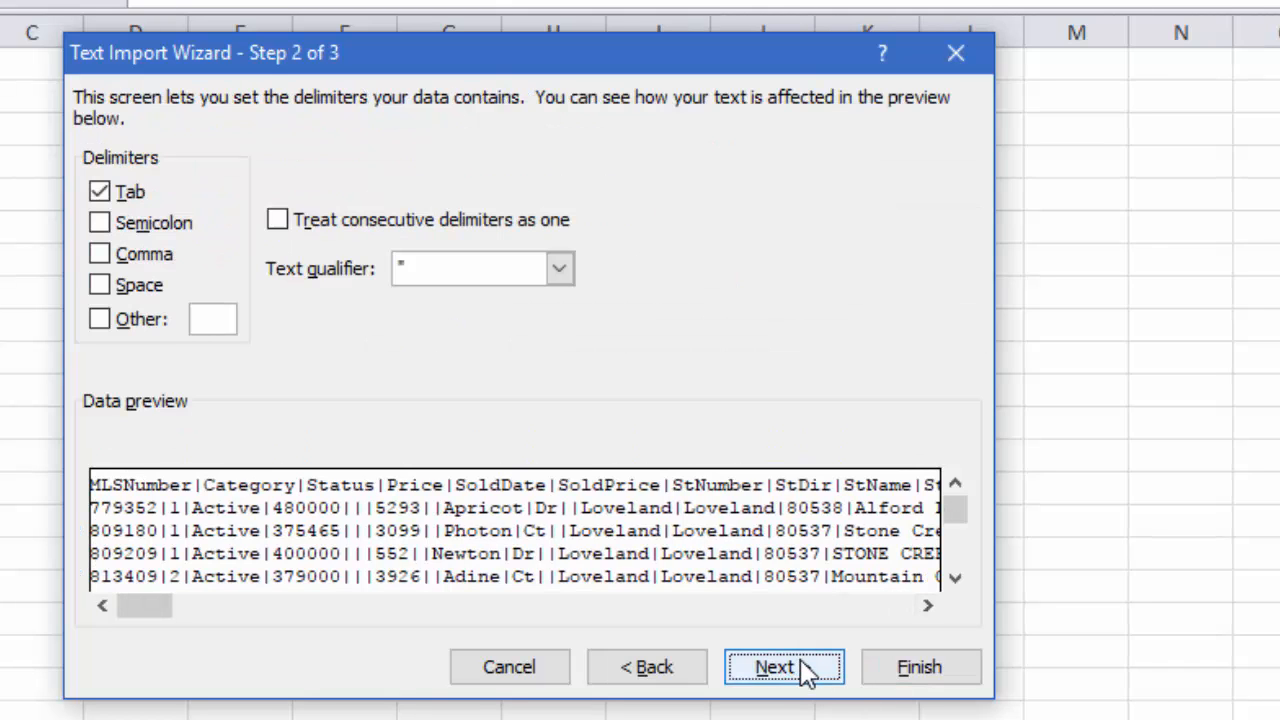
# Step: Add the pipe character | as the Other delimiter and finish the import with the General column format
pyautogui.click(100, 320)
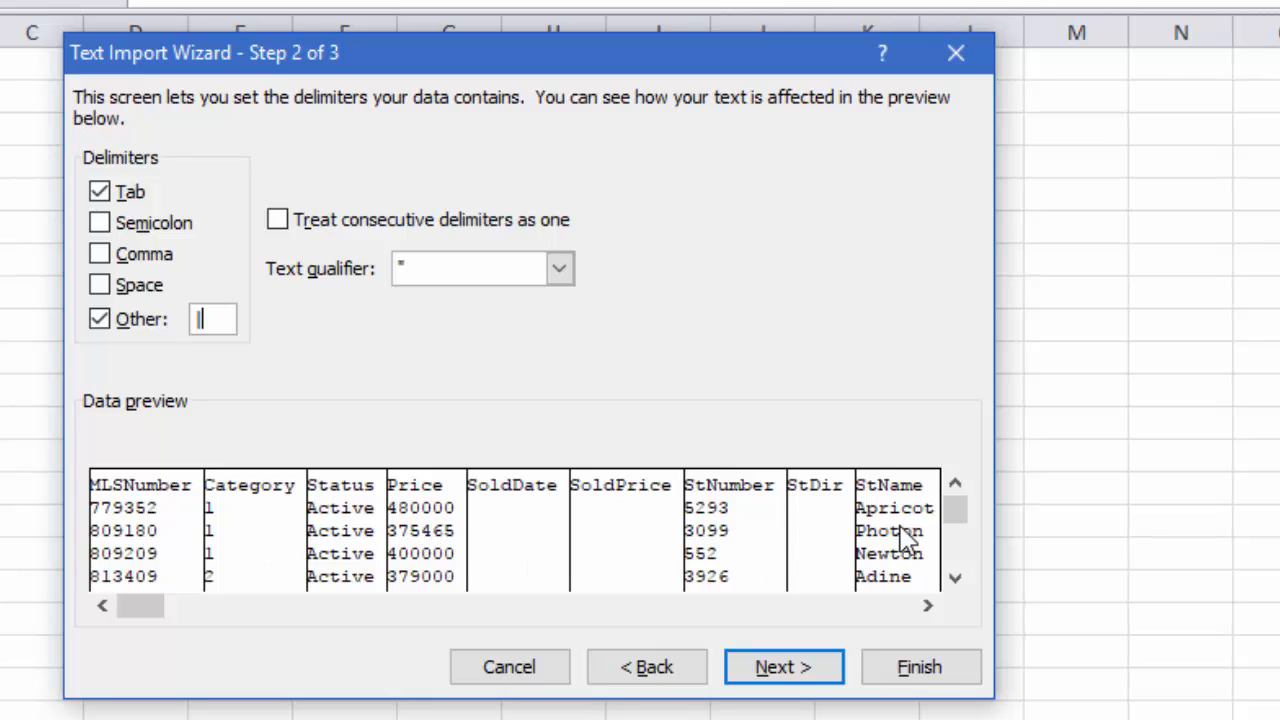
pyautogui.press('BackSpace')
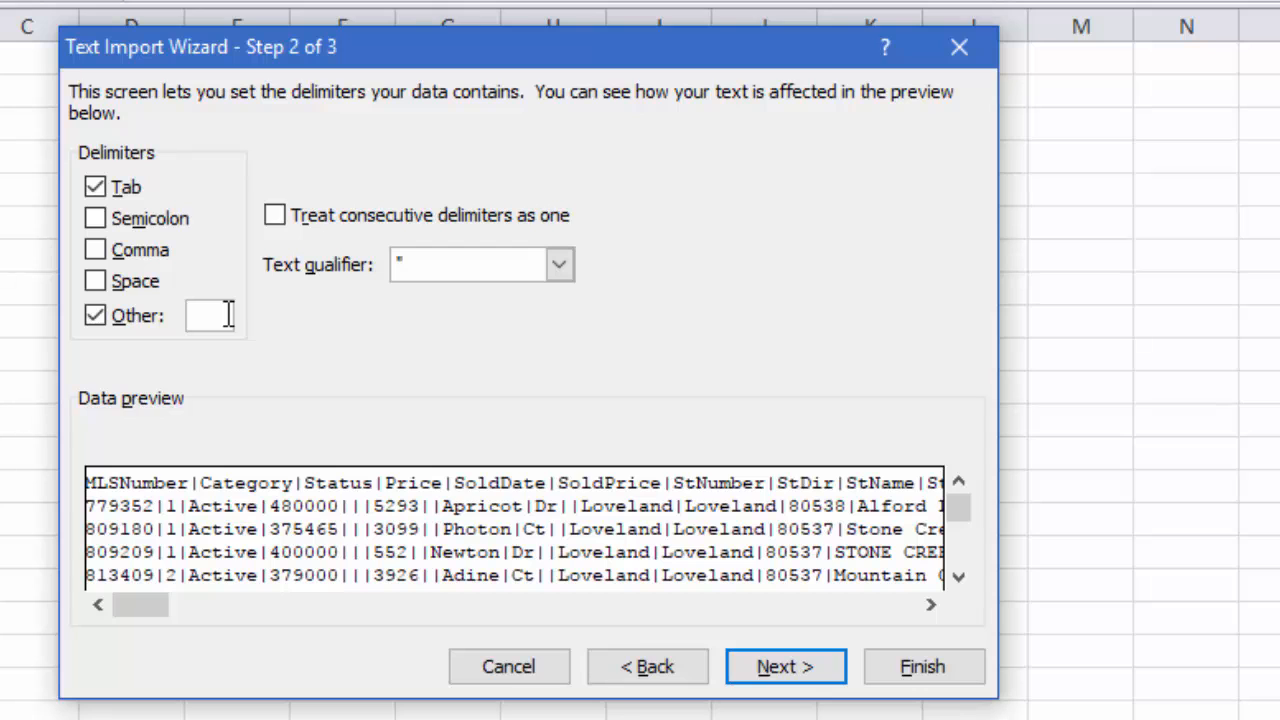
pyautogui.write('|')
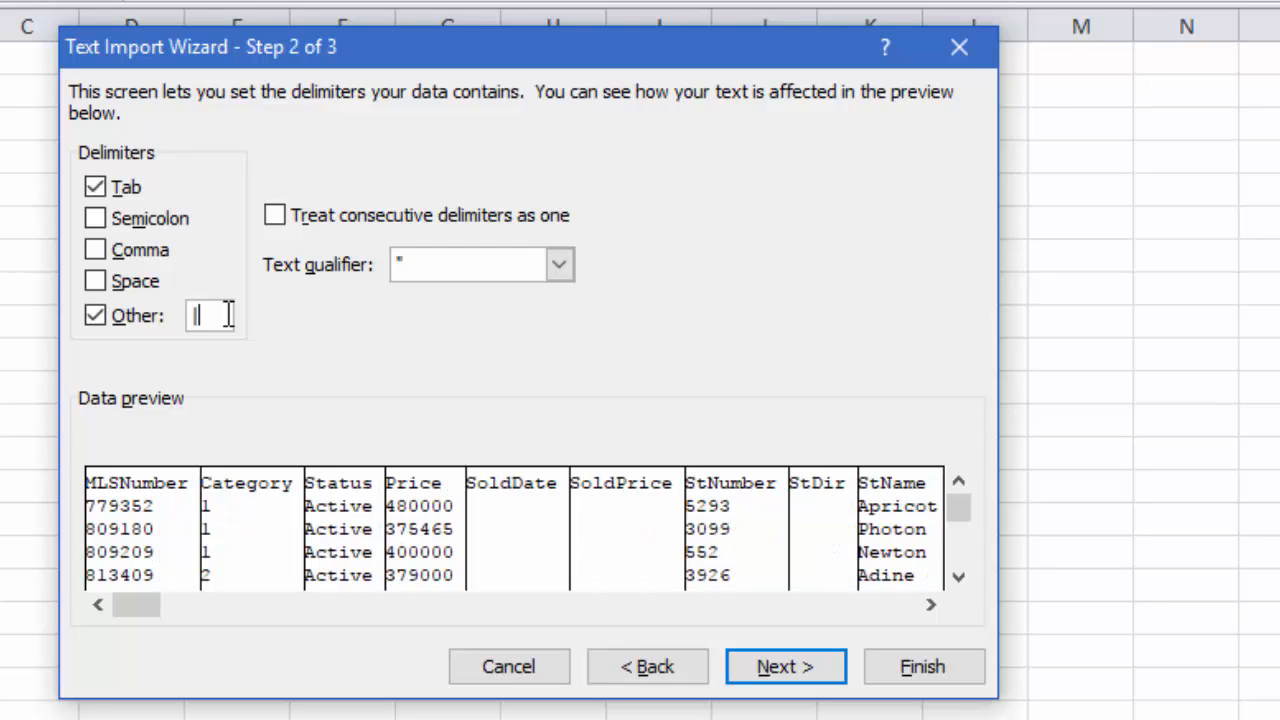
pyautogui.click(792, 664)
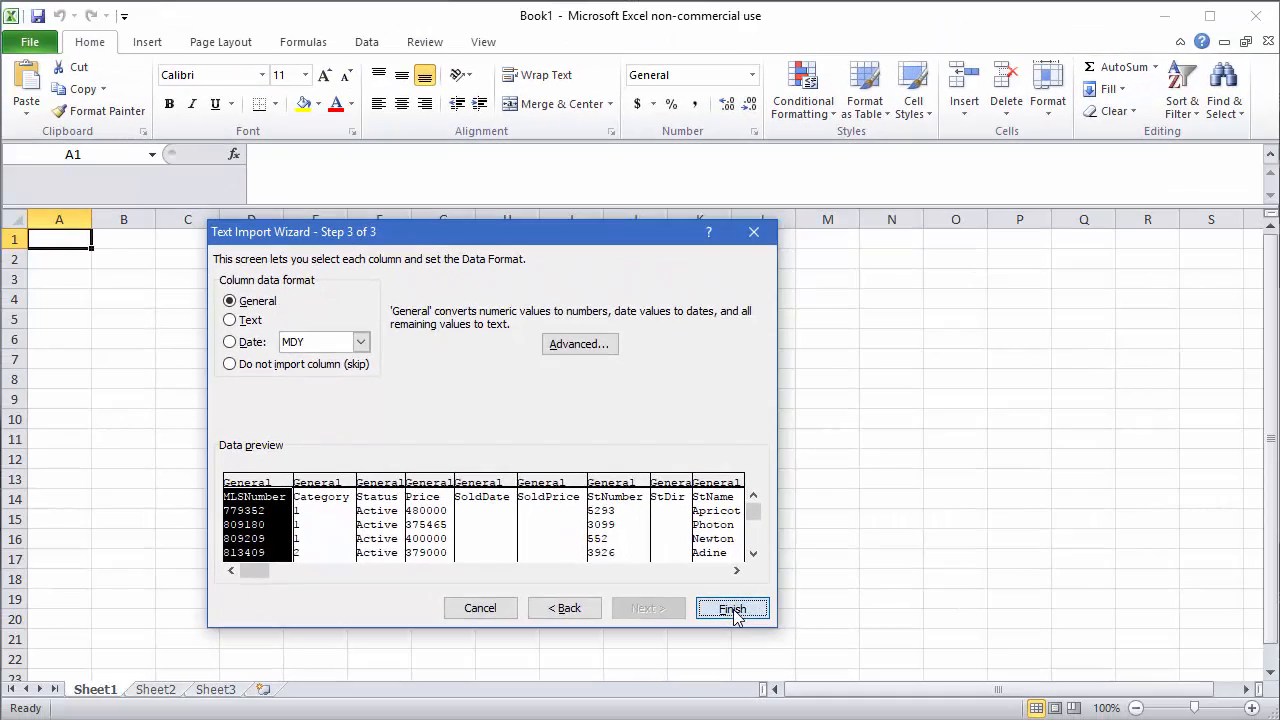
pyautogui.click(920, 667)
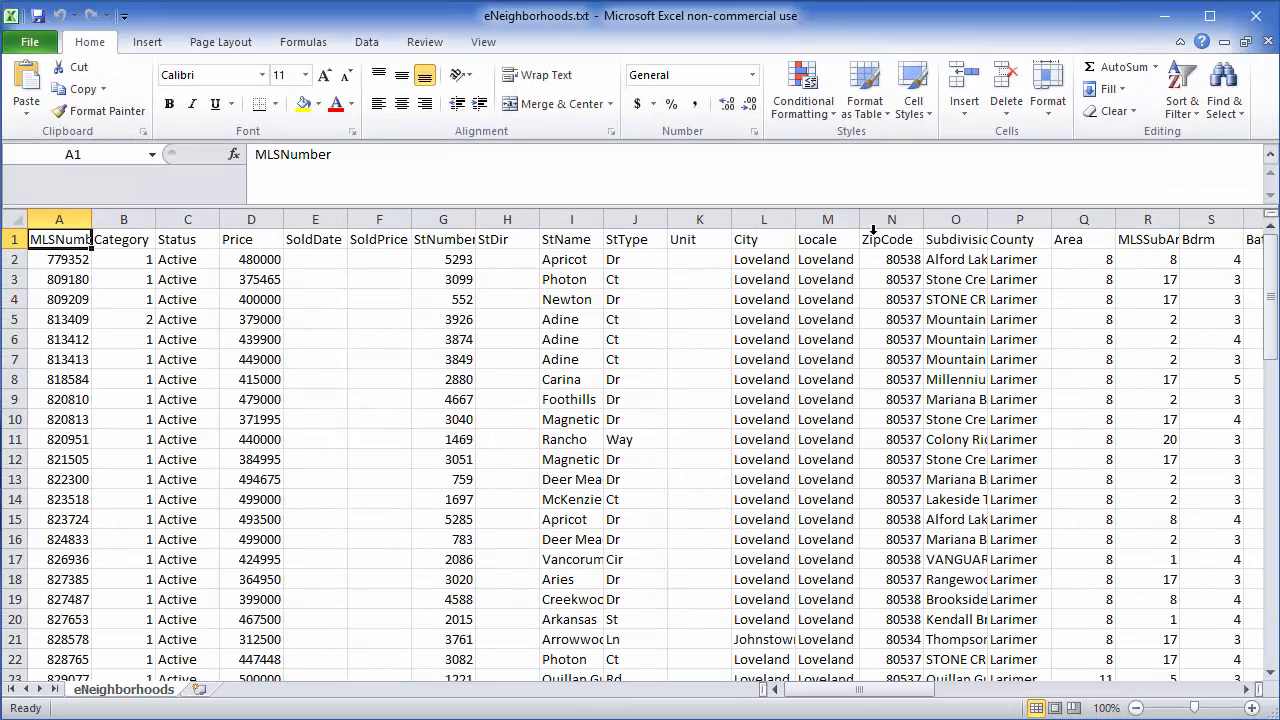
# Step: Copy all the MLS numbers in column A, from A2 to A75, without the header
pyautogui.click(77, 264)
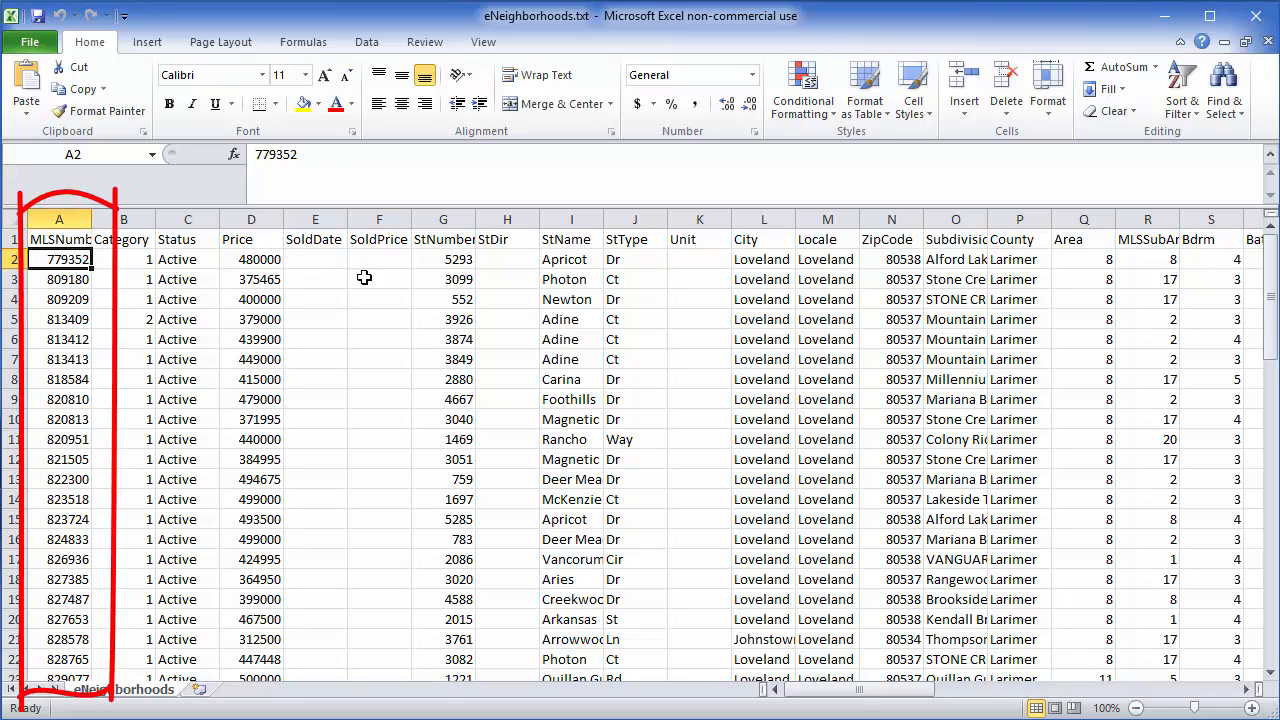
pyautogui.scroll(-20, 49, 375)
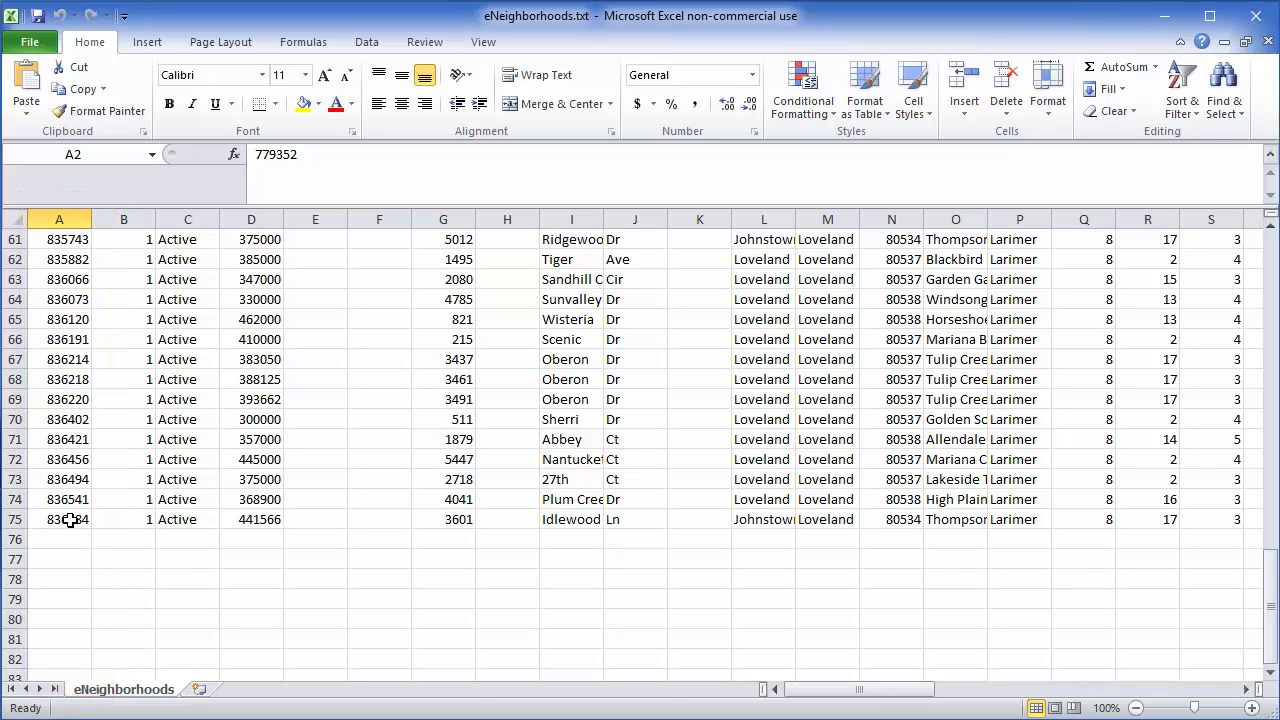
pyautogui.keyDown('shift'); pyautogui.click(70, 520); pyautogui.keyUp('shift')
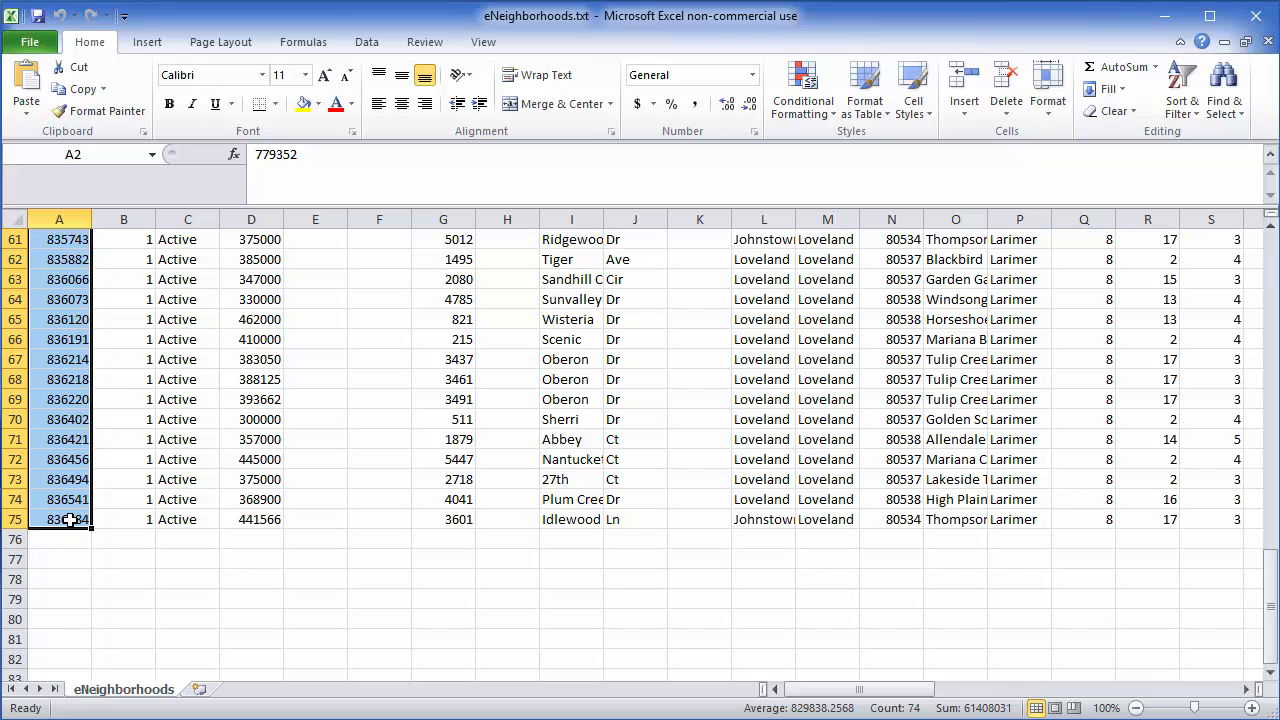
pyautogui.rightClick(70, 437)
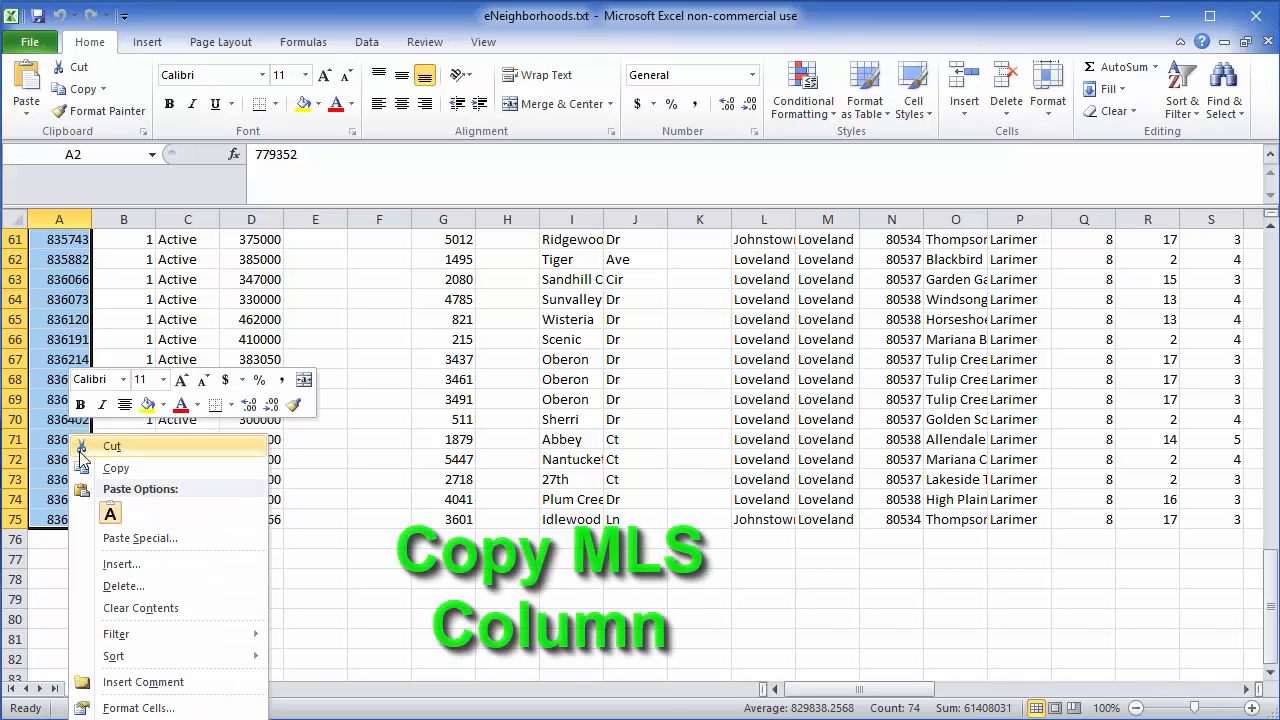
pyautogui.click(145, 469)
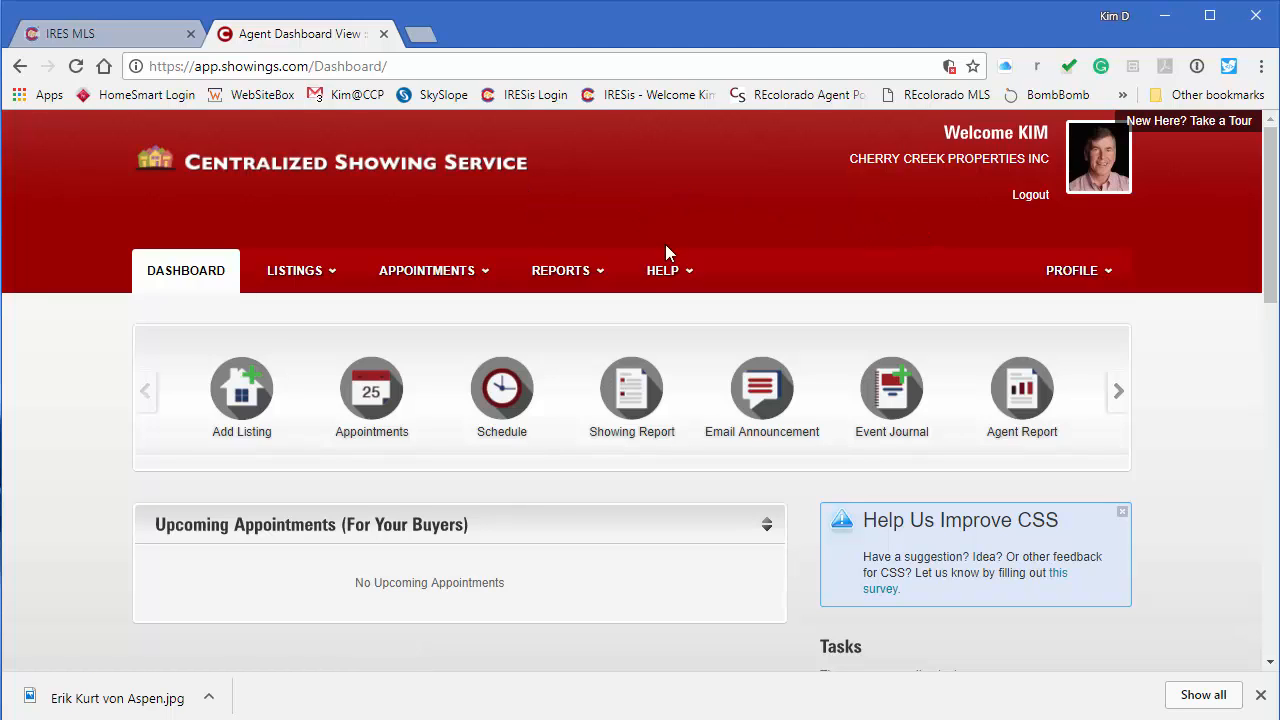
# Step: In Centralized Showing Service in the browser, start scheduling showings and change the listing search to Unlimited Entry Mode
pyautogui.click(508, 390)
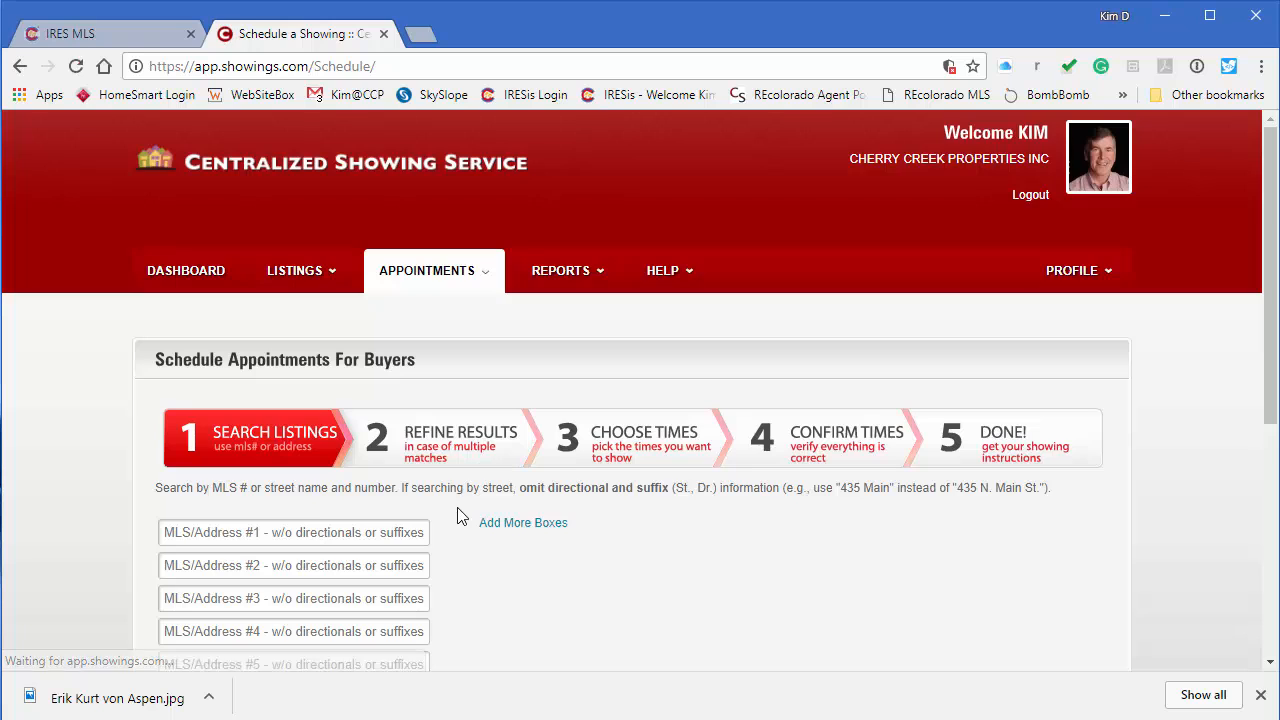
pyautogui.scroll(-3, 457, 510)
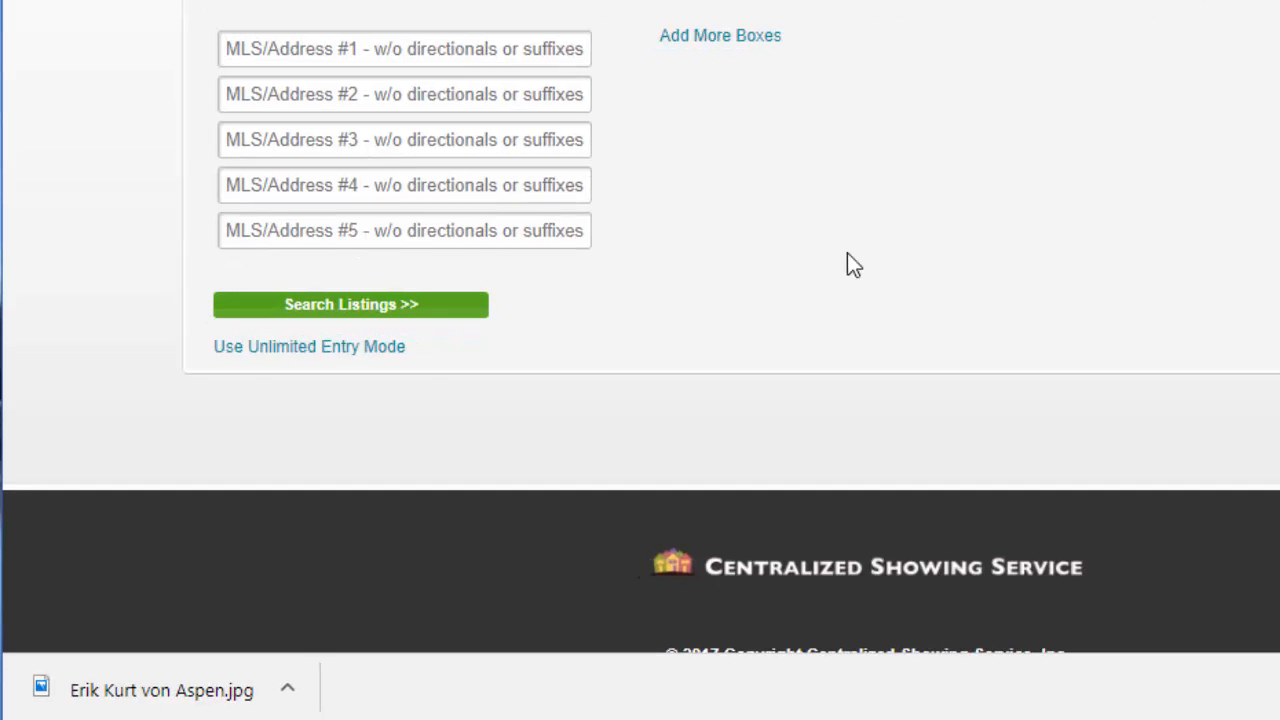
pyautogui.click(370, 357)
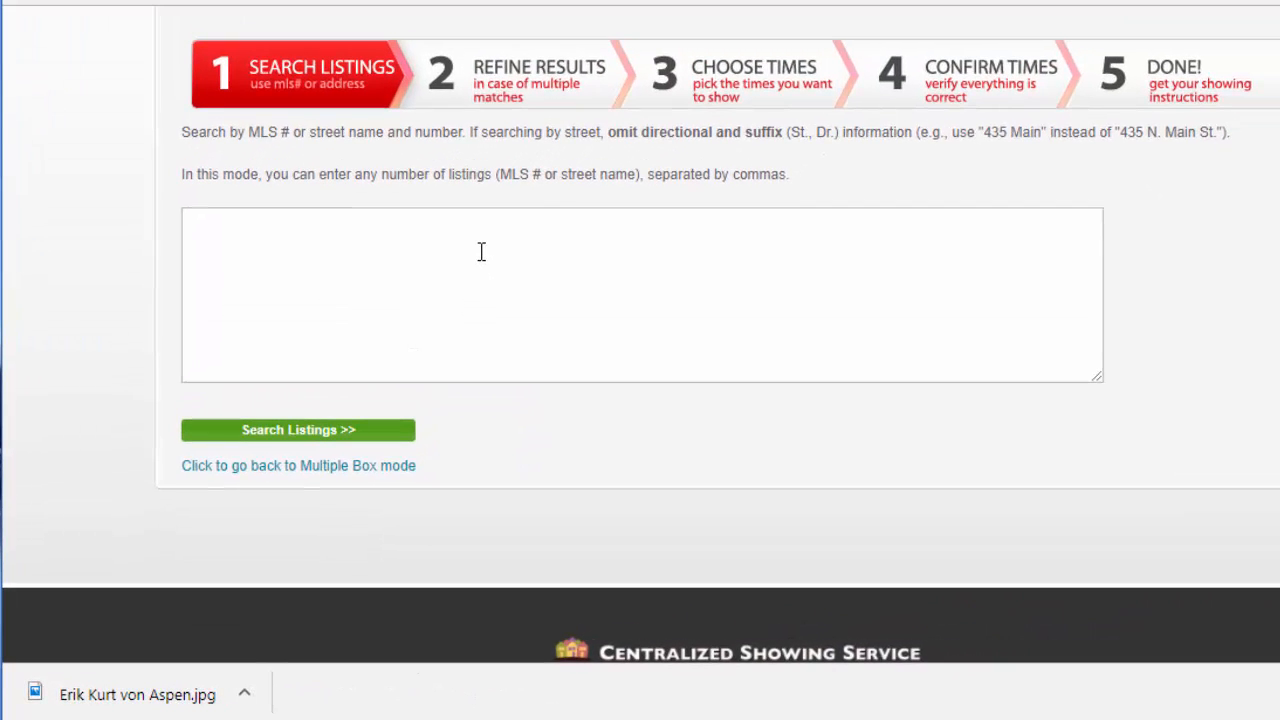
# Step: Paste the copied MLS numbers into the listing search box and go back to the start of the list
pyautogui.click(481, 252)
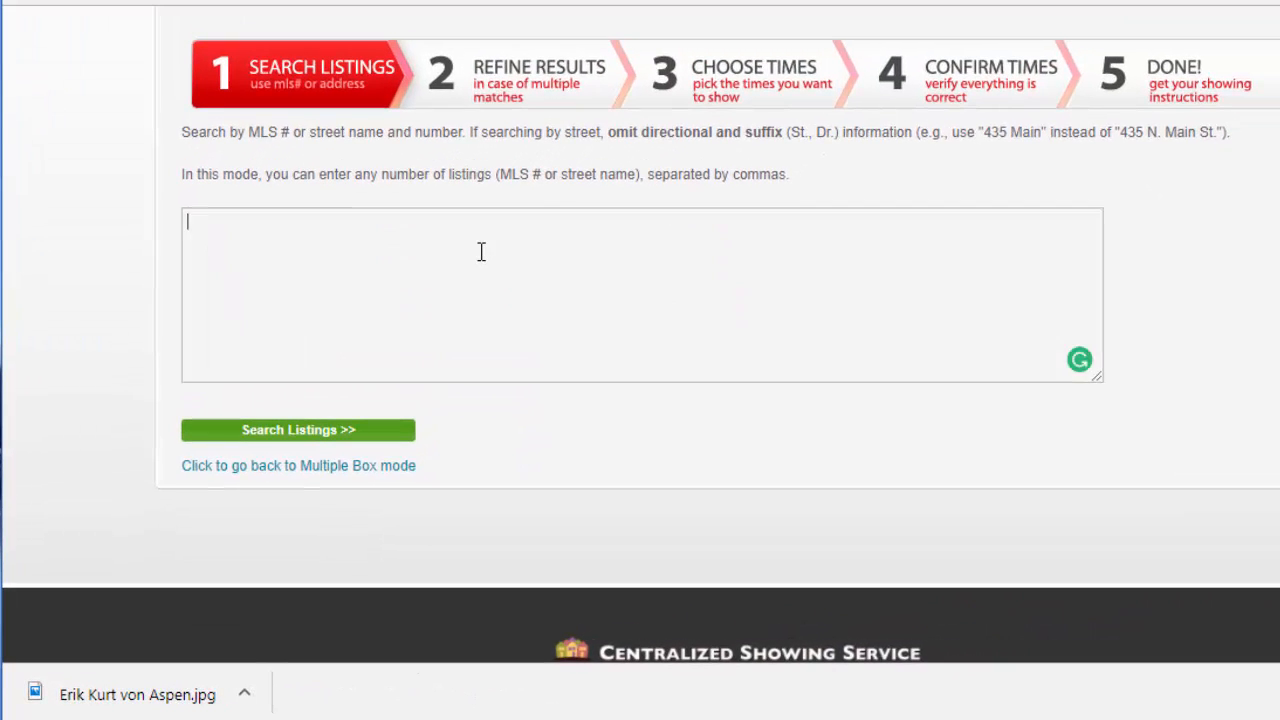
pyautogui.rightClick(481, 252)
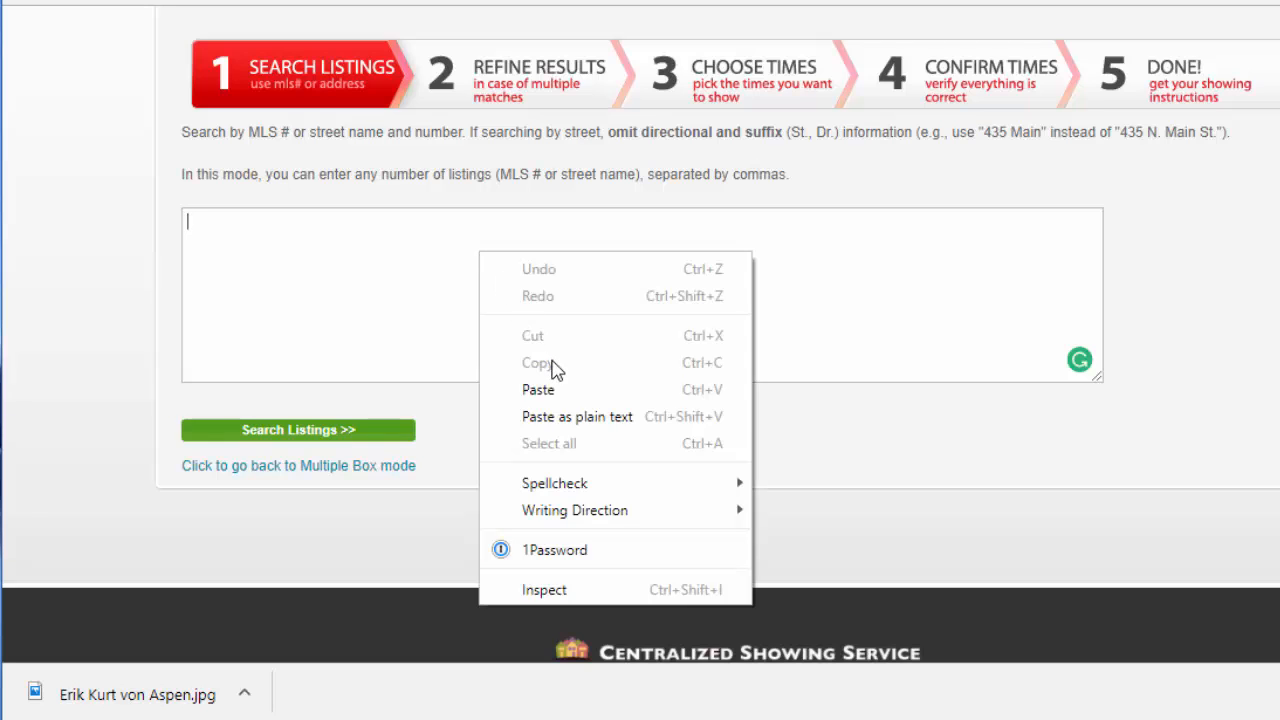
pyautogui.click(560, 390)
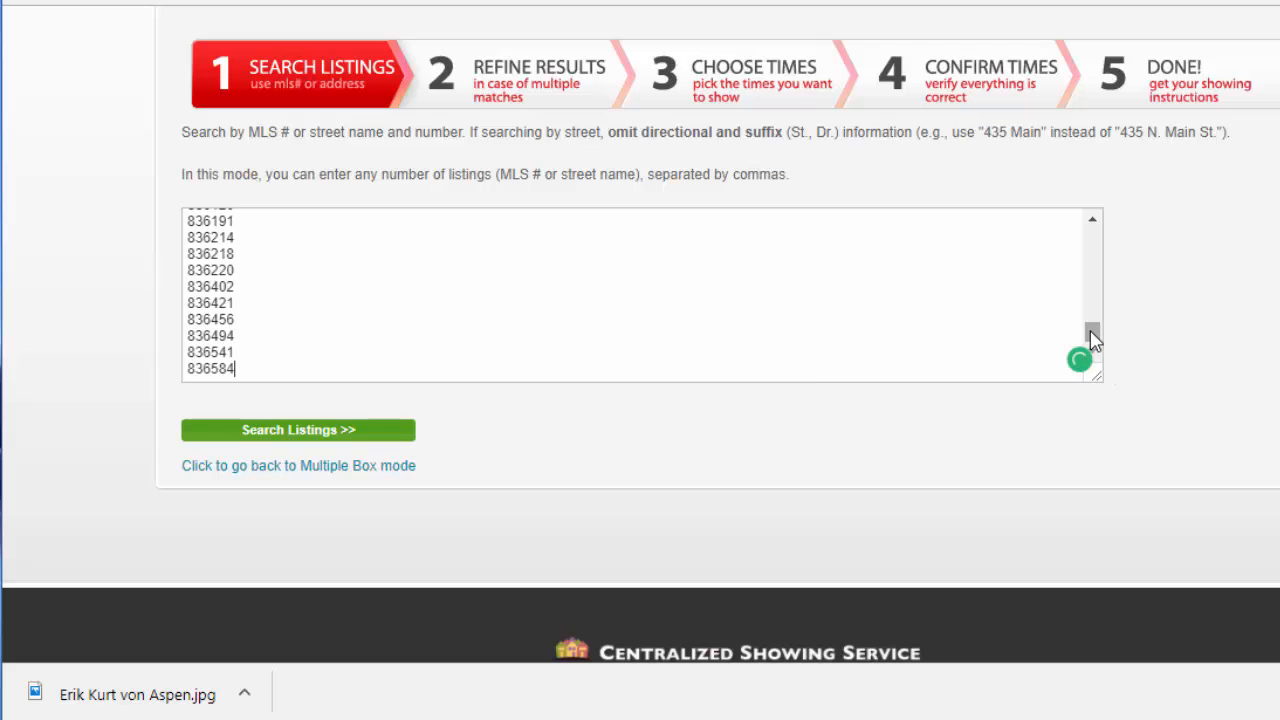
pyautogui.moveTo(1090, 336); pyautogui.dragTo(1091, 217)
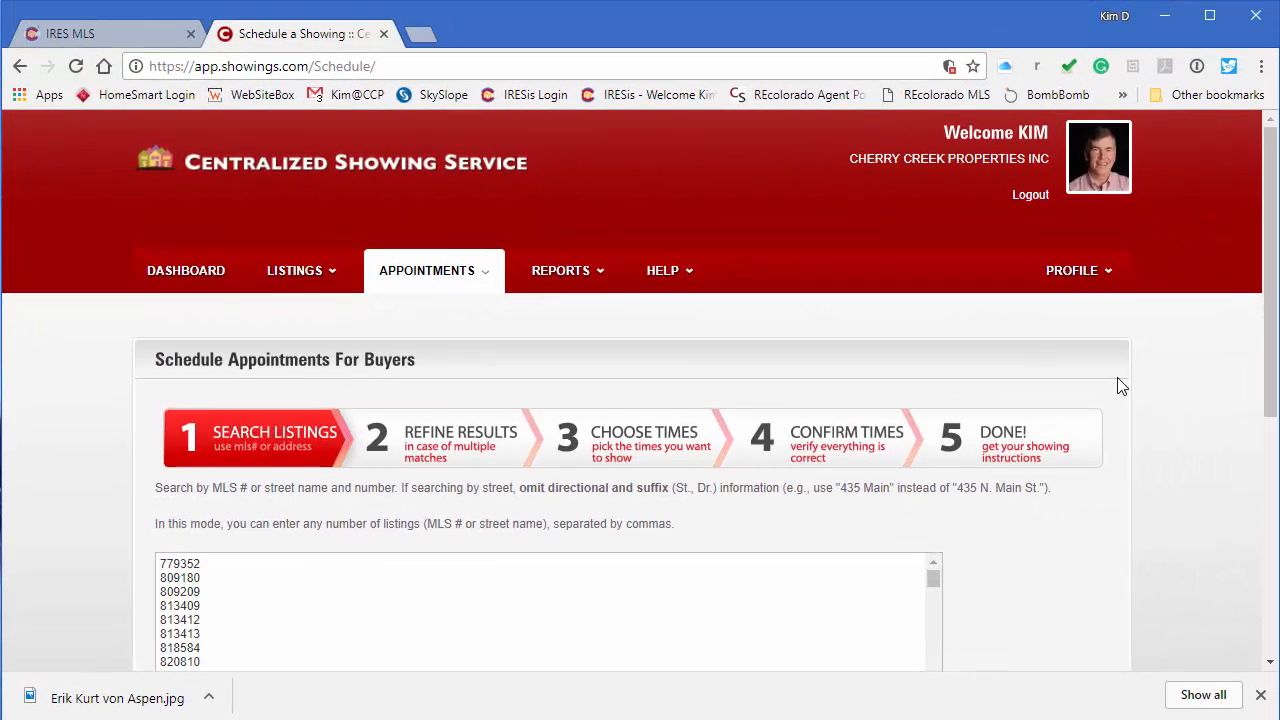
# Step: Search for the pasted MLS numbers and look through the unmatched numbers and the listings found
pyautogui.scroll(-5, 1122, 387)
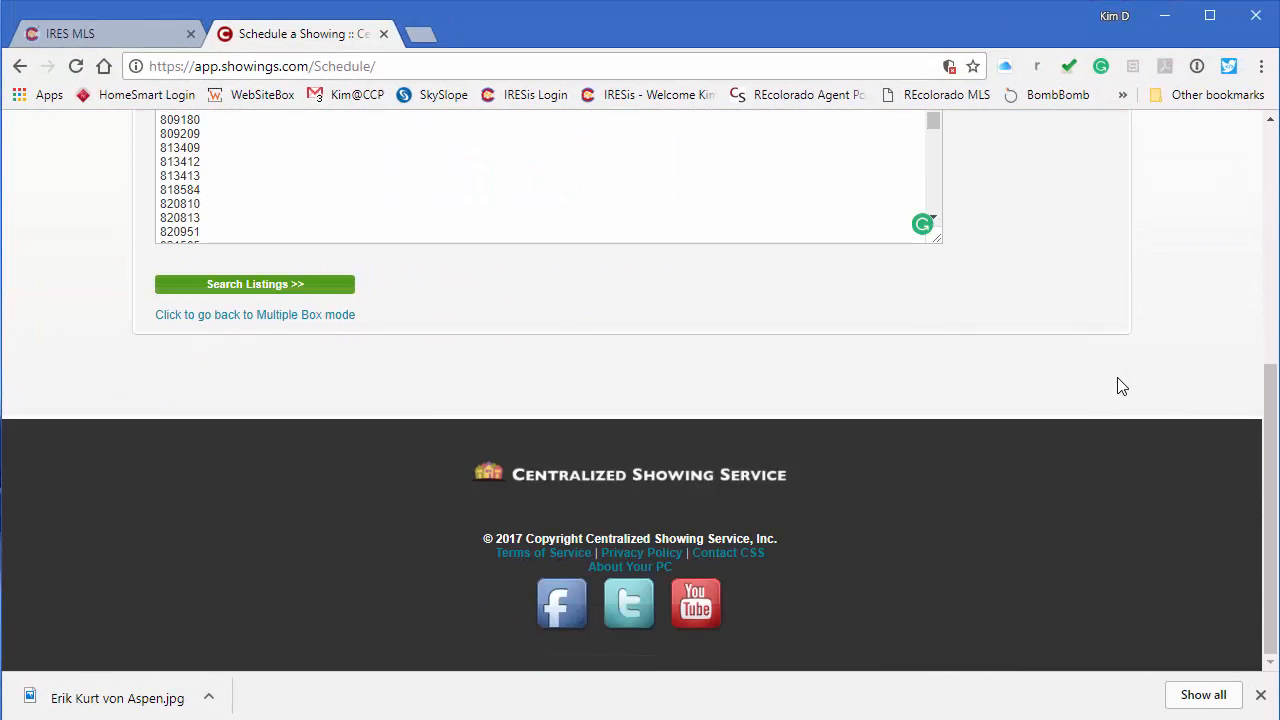
pyautogui.click(243, 289)
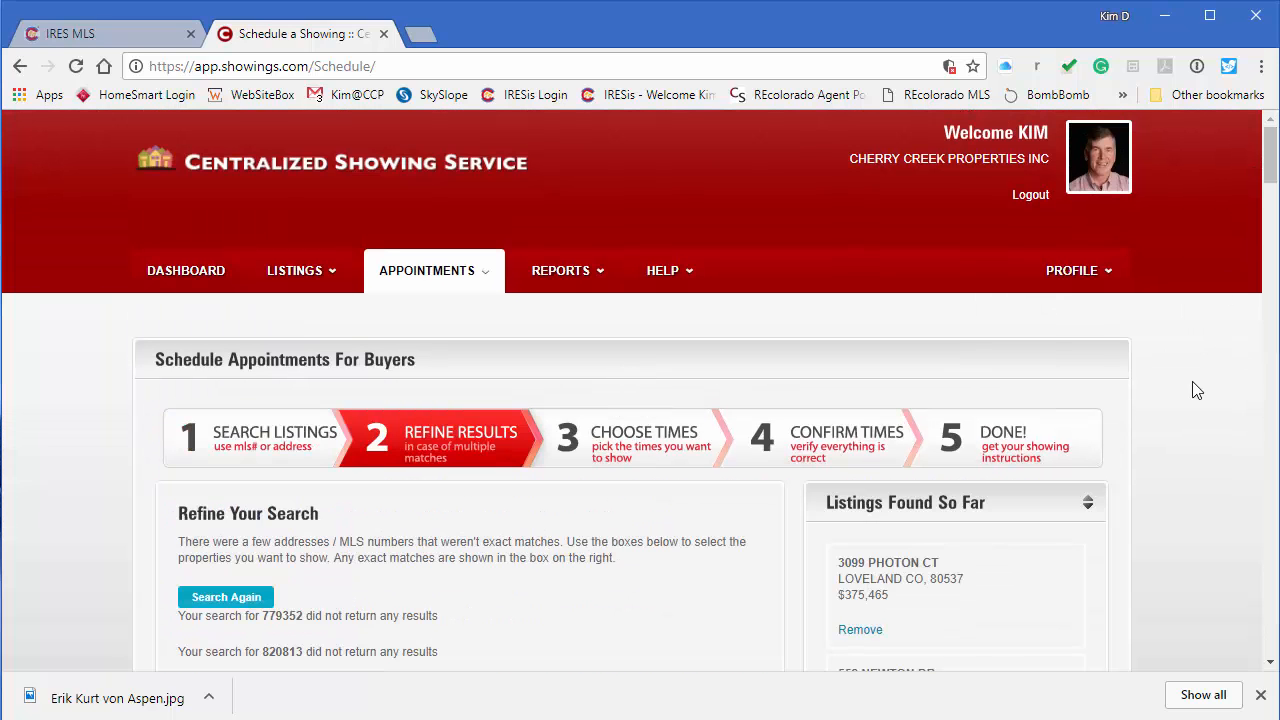
pyautogui.scroll(-4, 1187, 396)
pyautogui.scroll(4, 1187, 396)
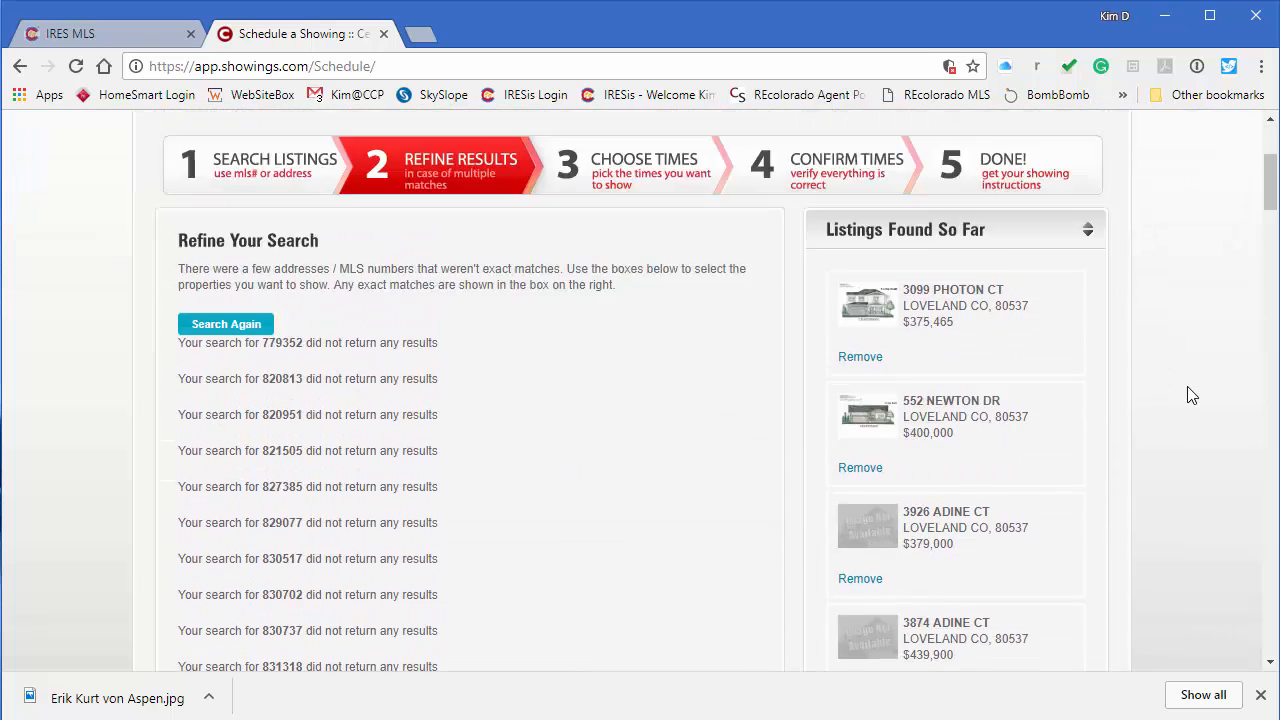
pyautogui.scroll(-10, 1192, 387)
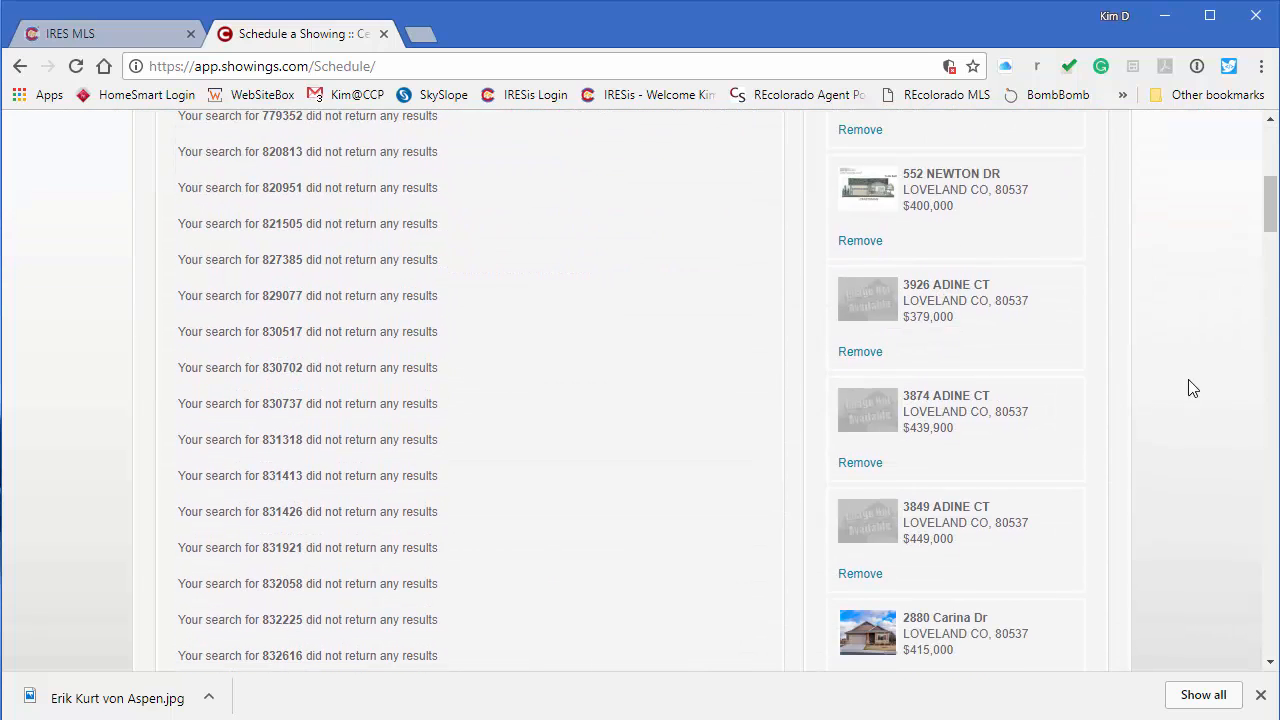
pyautogui.scroll(-3, 1190, 390)
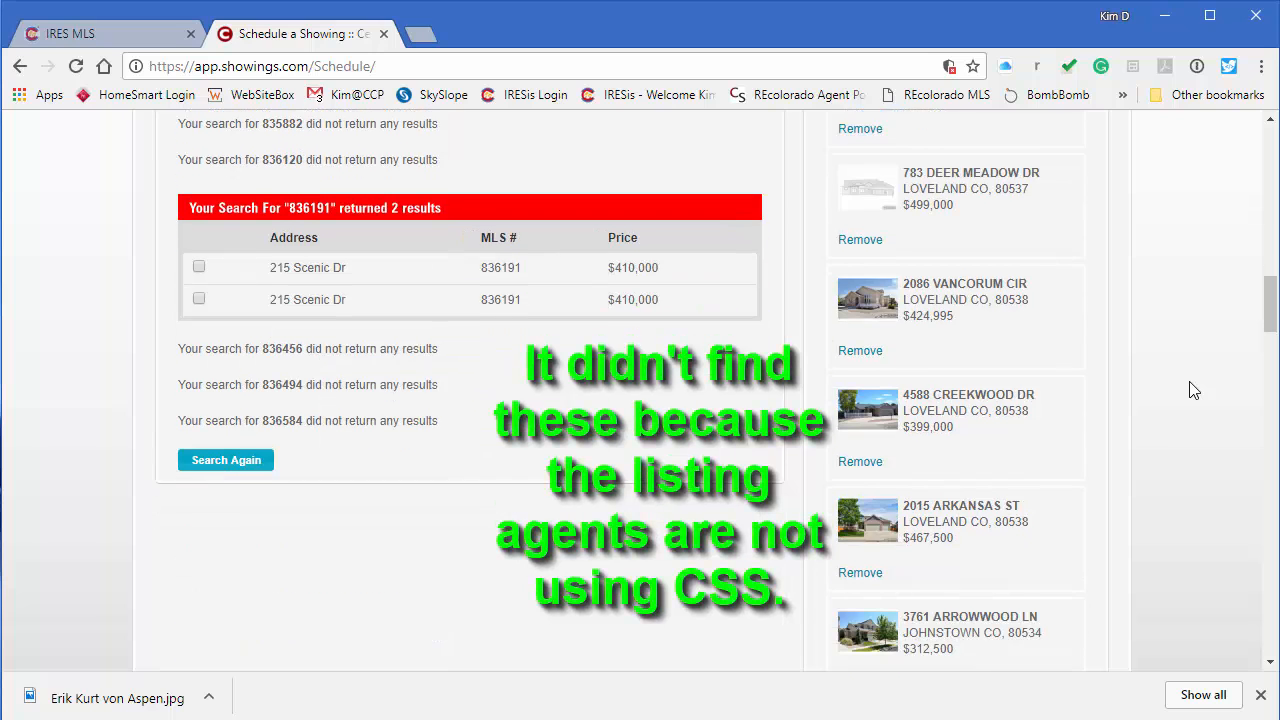
pyautogui.scroll(15, 1131, 329)
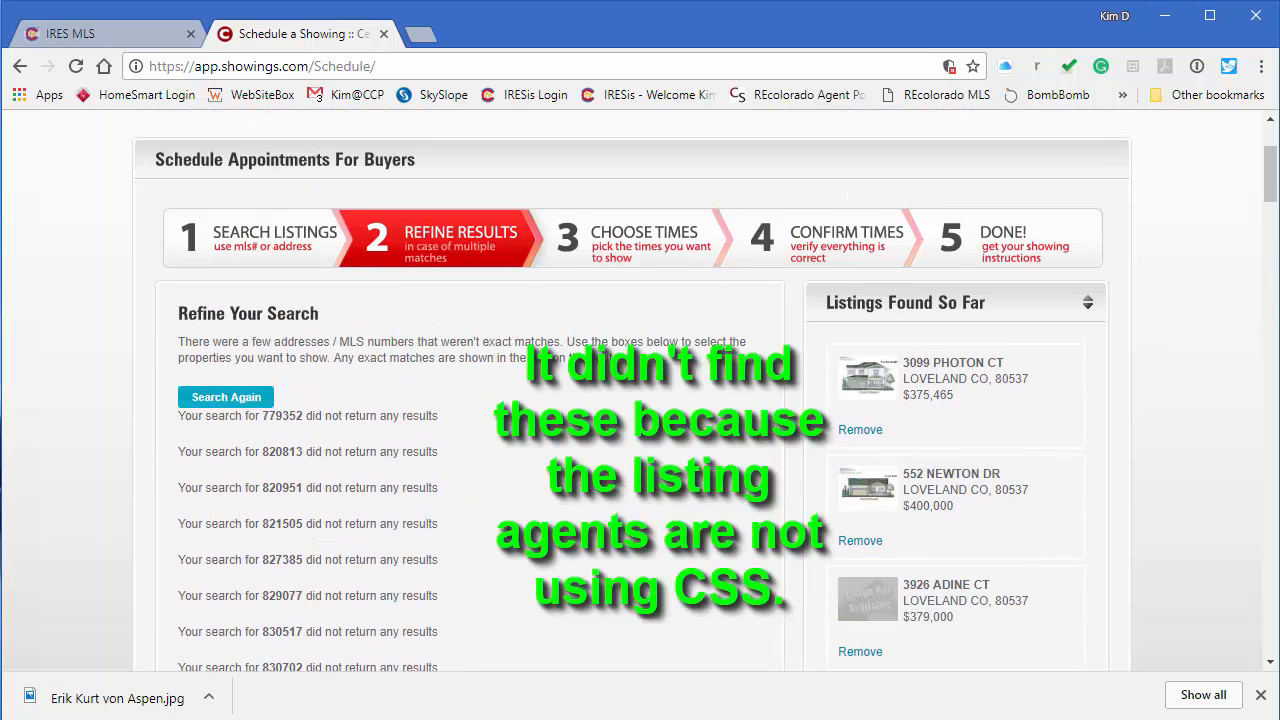
pyautogui.scroll(-12, 510, 491)
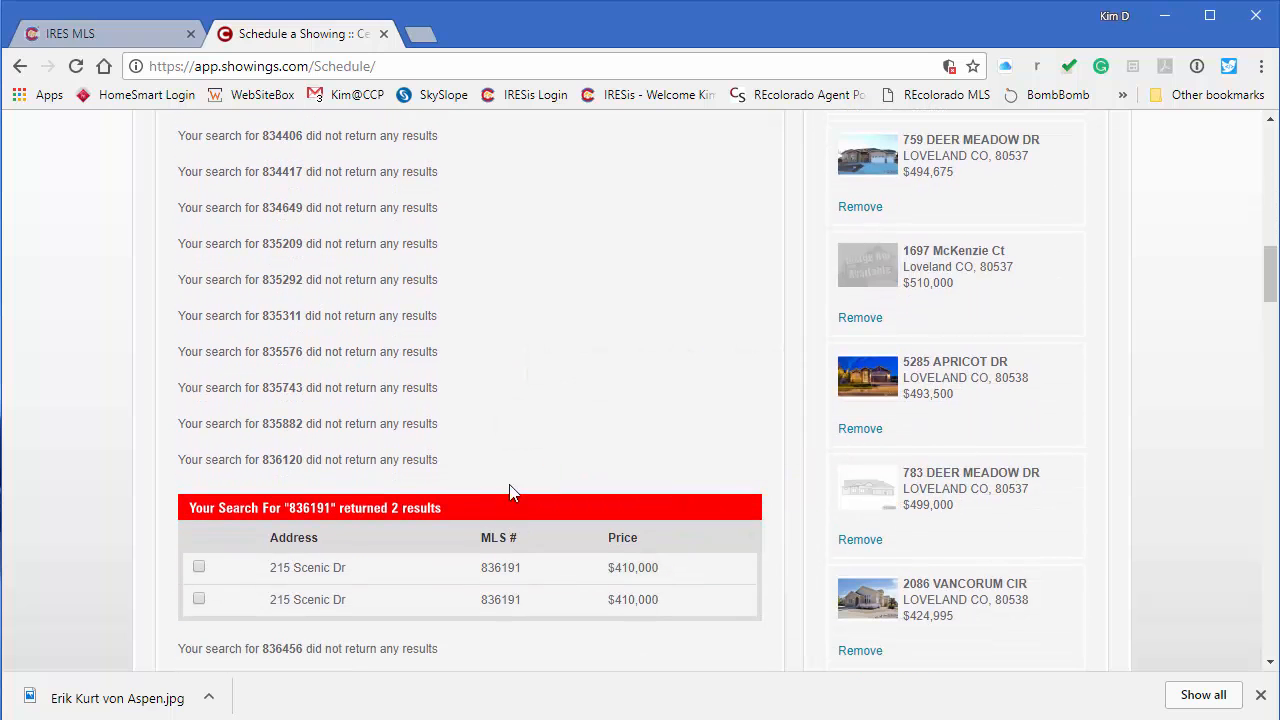
pyautogui.scroll(-3, 510, 451)
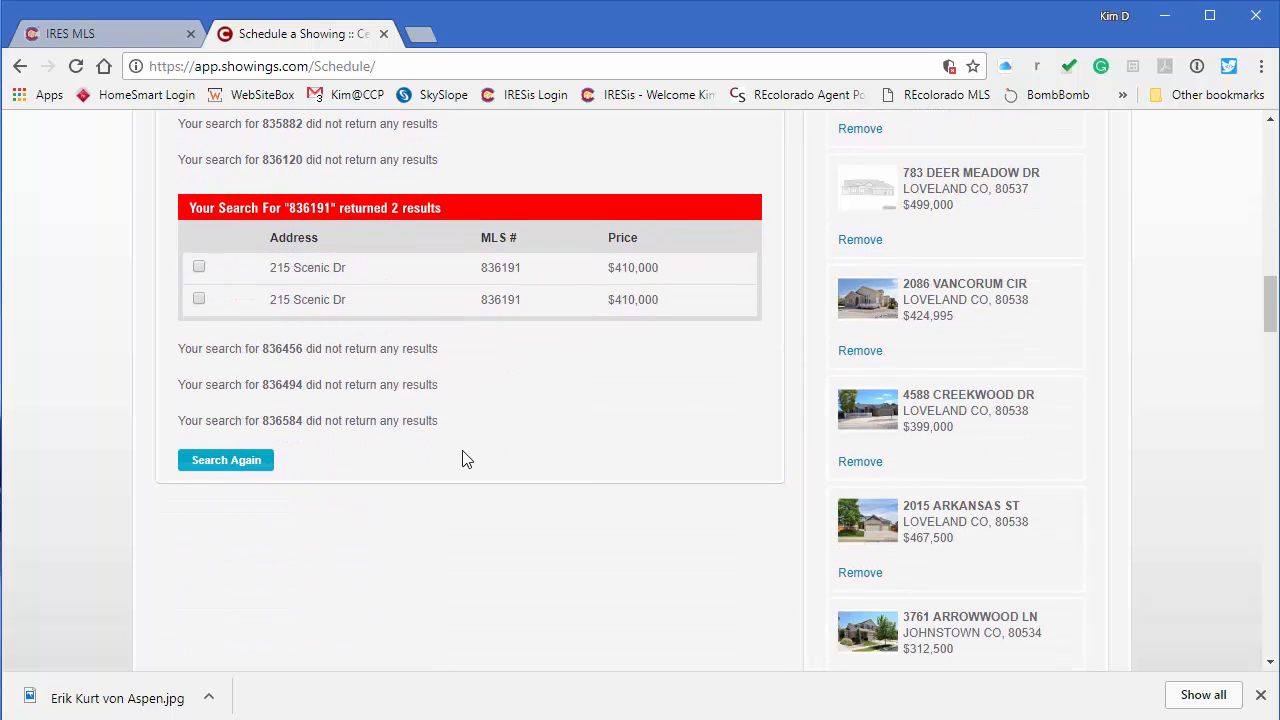
# Step: Continue with all the listings found to configuring showing times and return to the start of that list
pyautogui.scroll(-10, 463, 459)
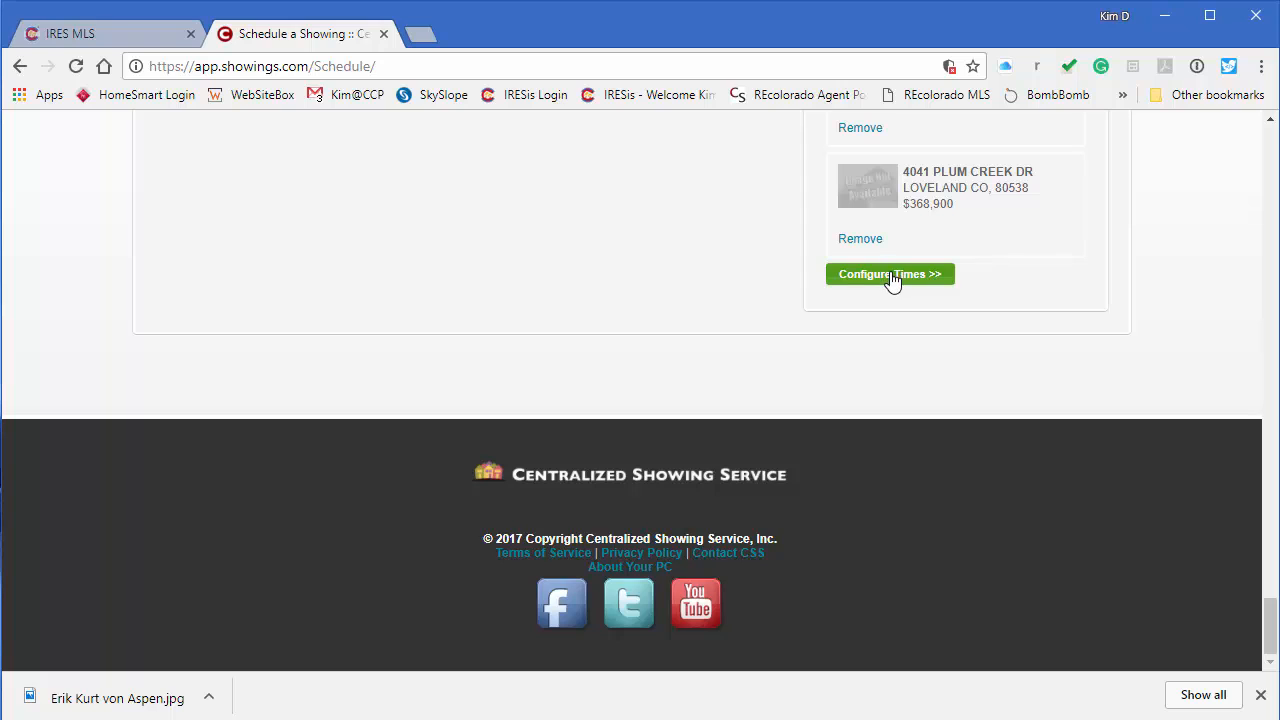
pyautogui.click(890, 275)
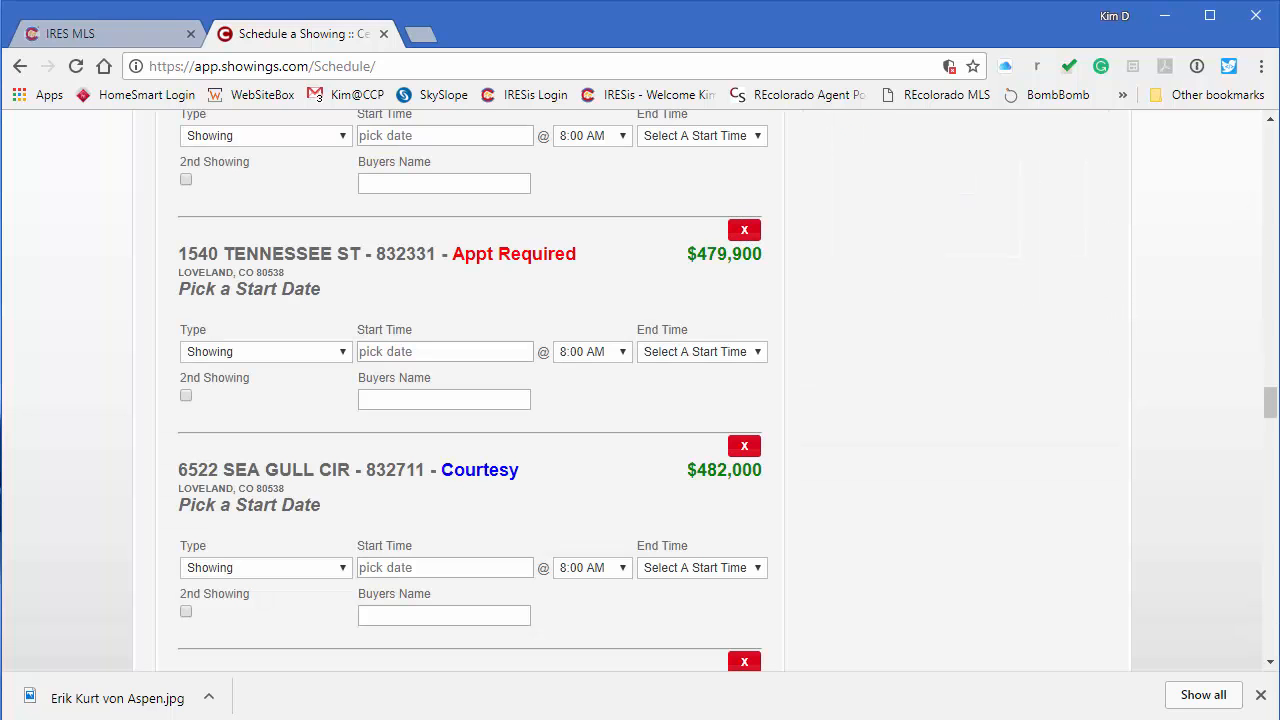
pyautogui.moveTo(1270, 405); pyautogui.dragTo(1268, 167)
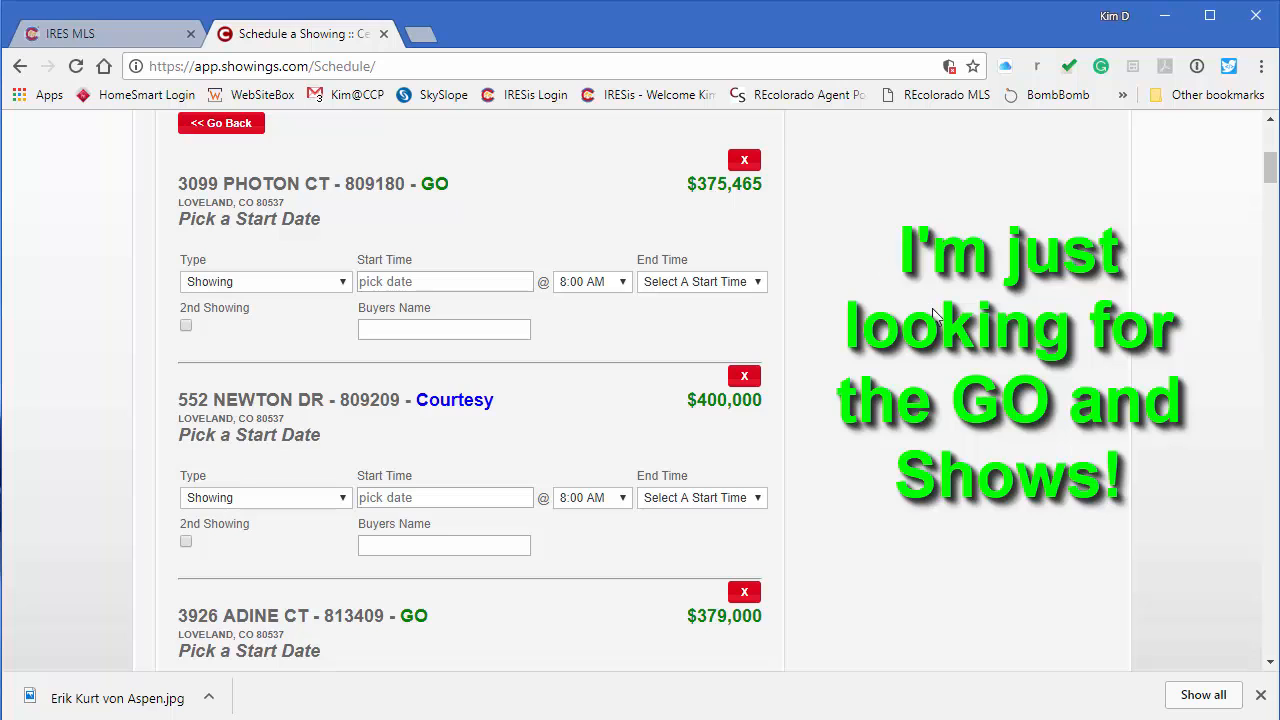
# Step: Remove the listings not marked GO from the first part of the list, from MLS 809209 through 823518
pyautogui.scroll(-2, 859, 316)
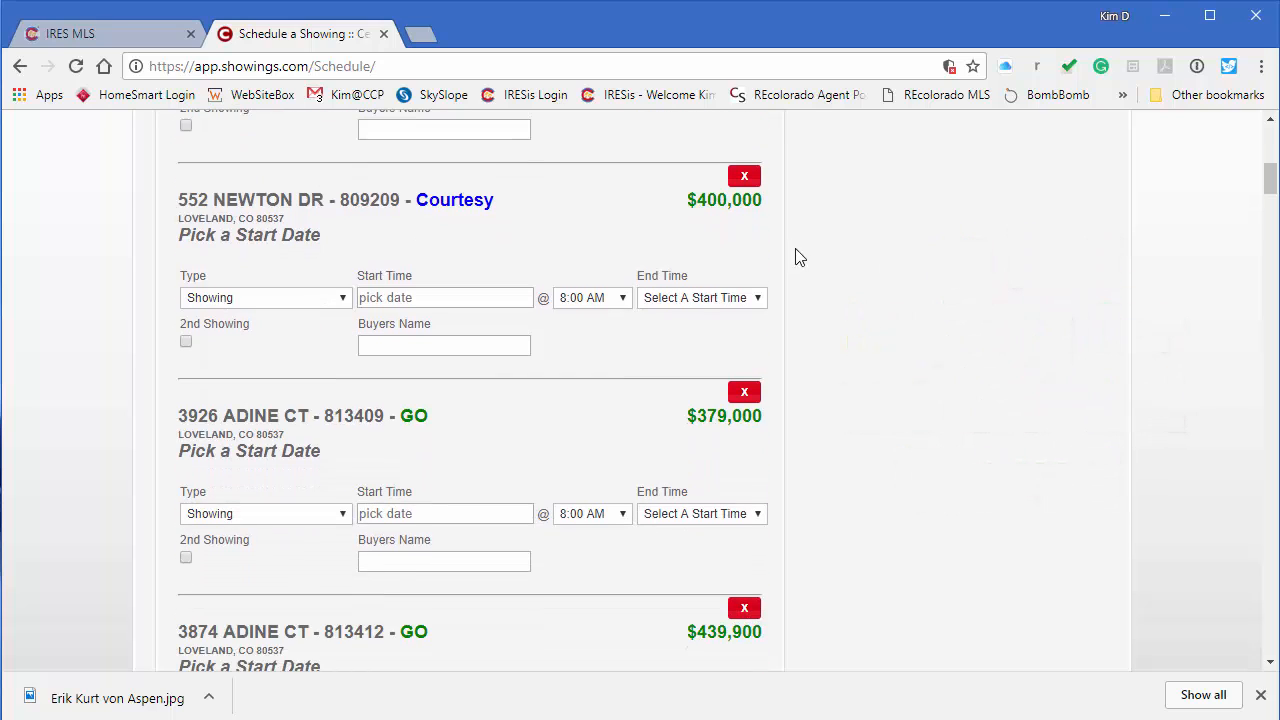
pyautogui.click(744, 178)
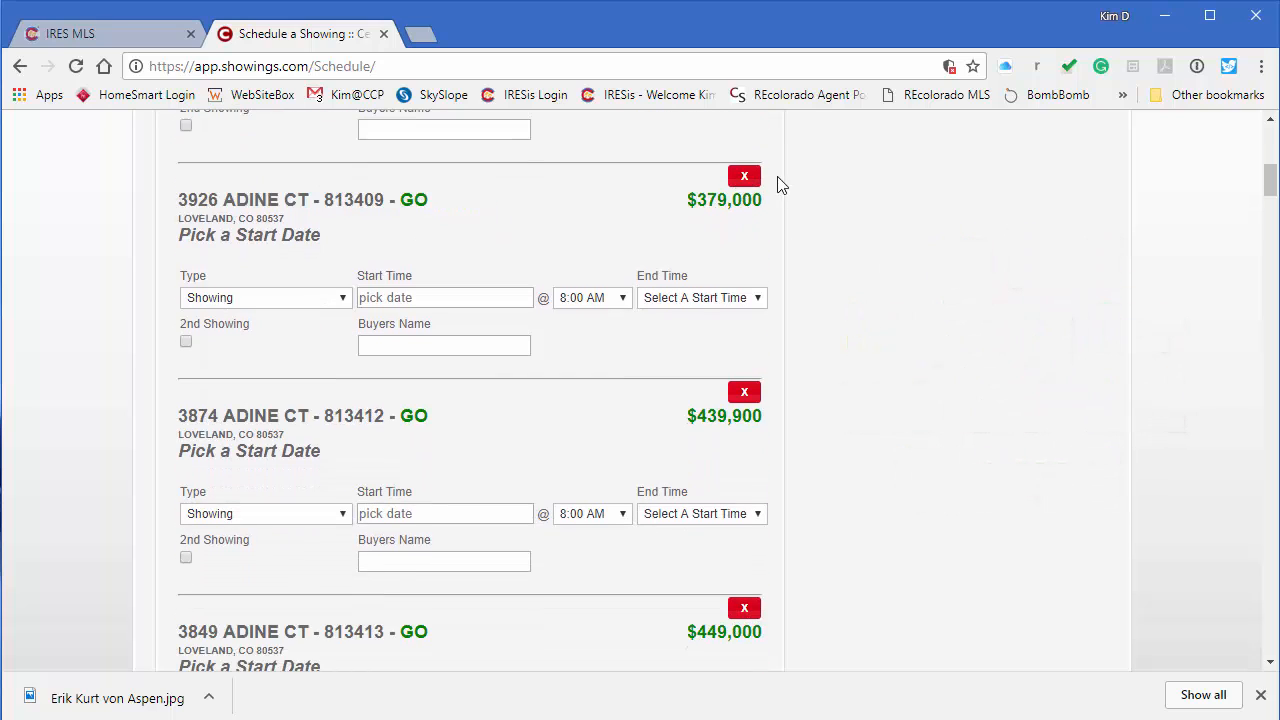
pyautogui.scroll(-6, 849, 314)
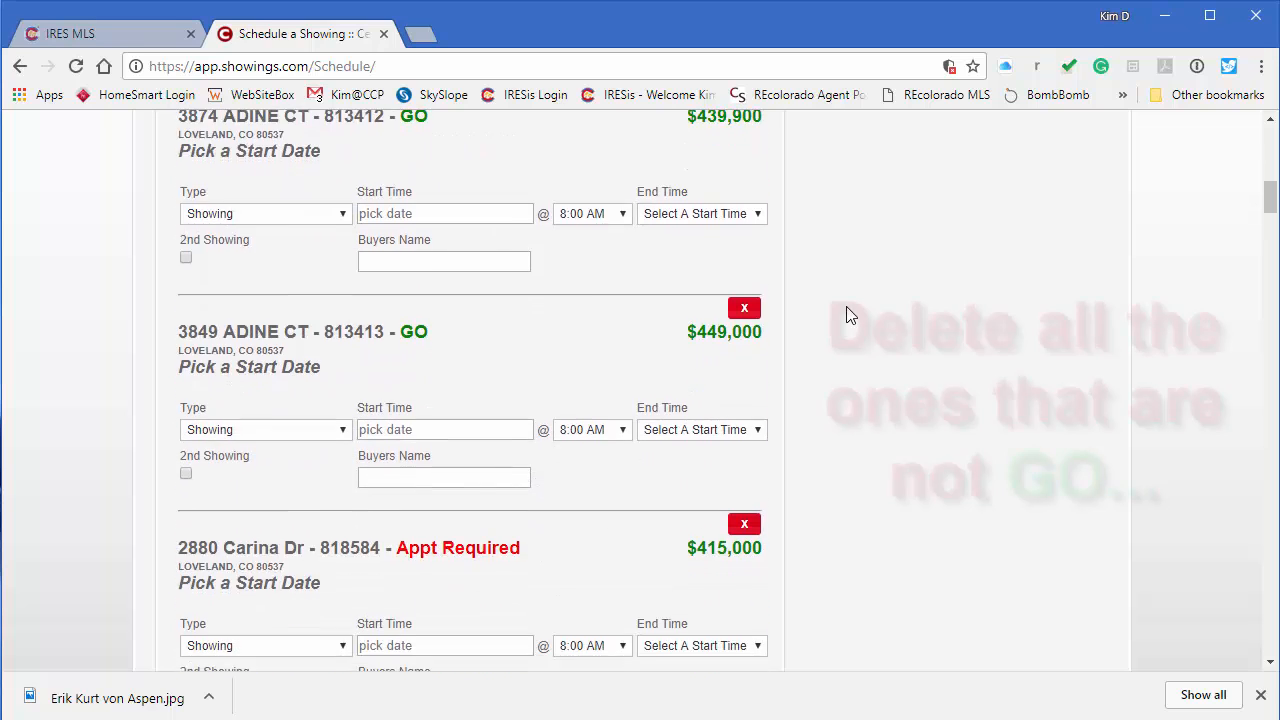
pyautogui.click(744, 225)
pyautogui.click(744, 225)
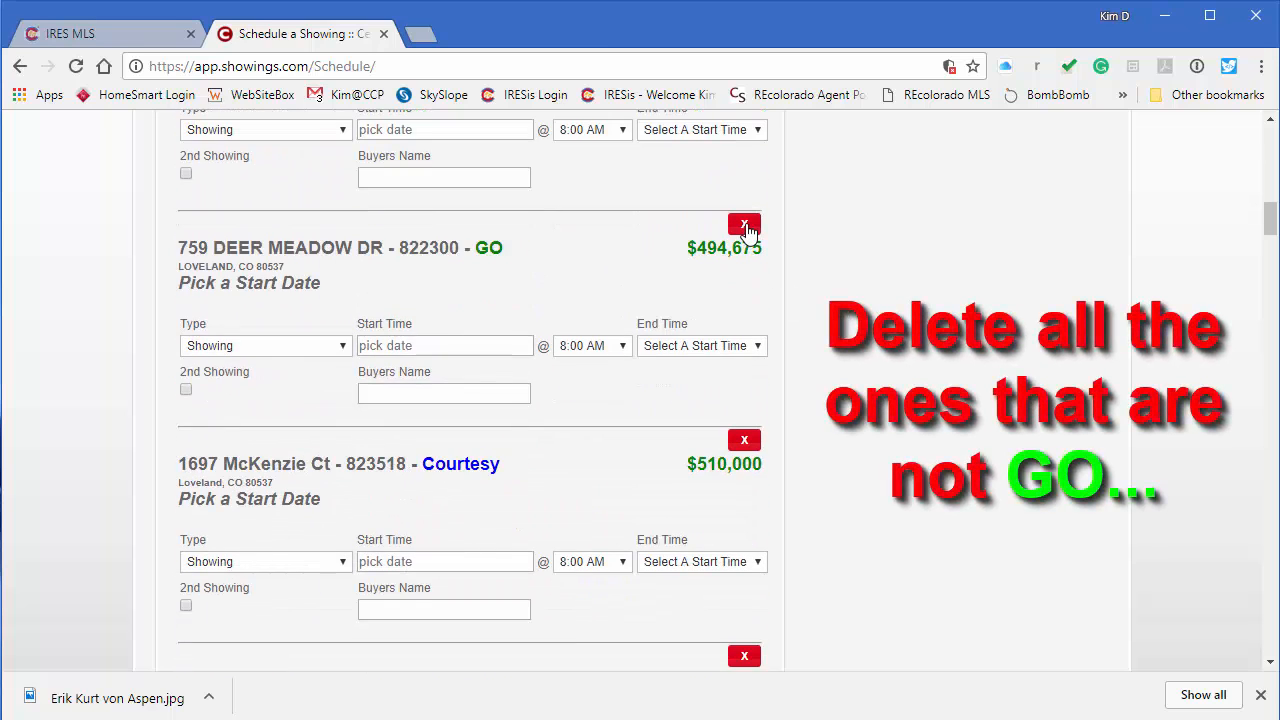
pyautogui.click(744, 441)
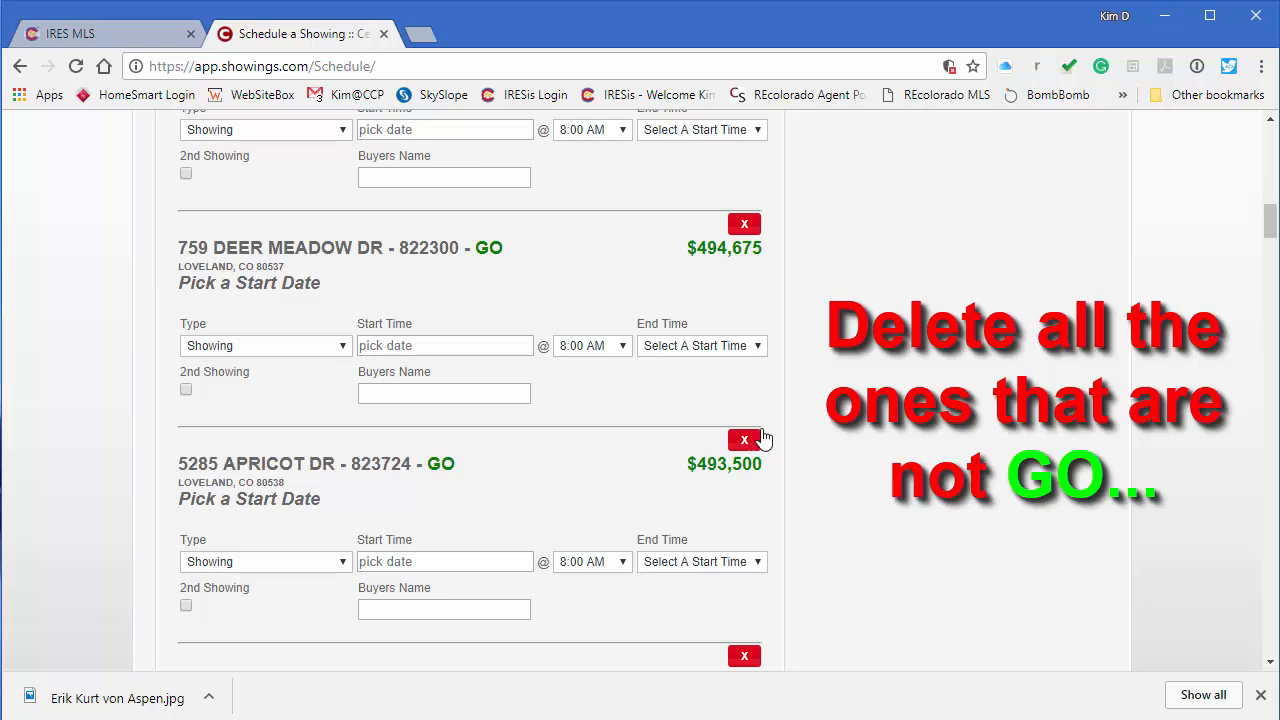
# Step: Remove the Courtesy and Appt Required listings from MLS 826936 through 831712, keeping the GO ones
pyautogui.scroll(-6, 862, 358)
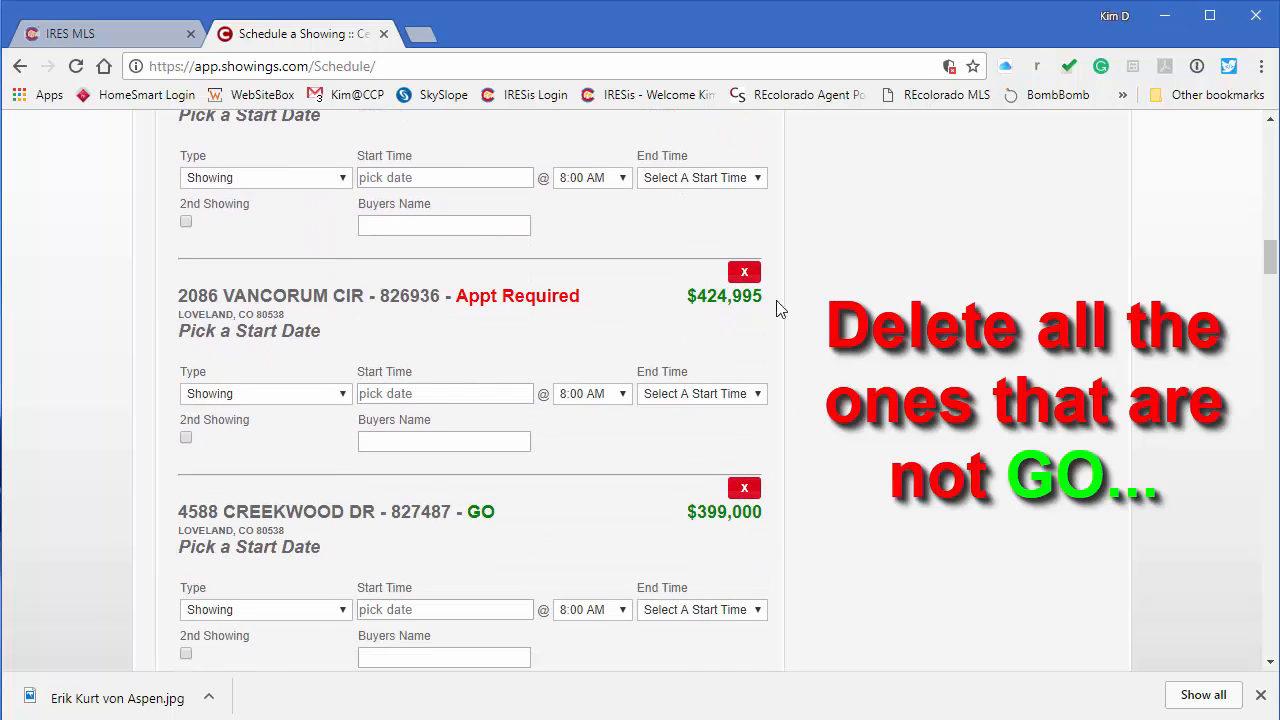
pyautogui.click(744, 273)
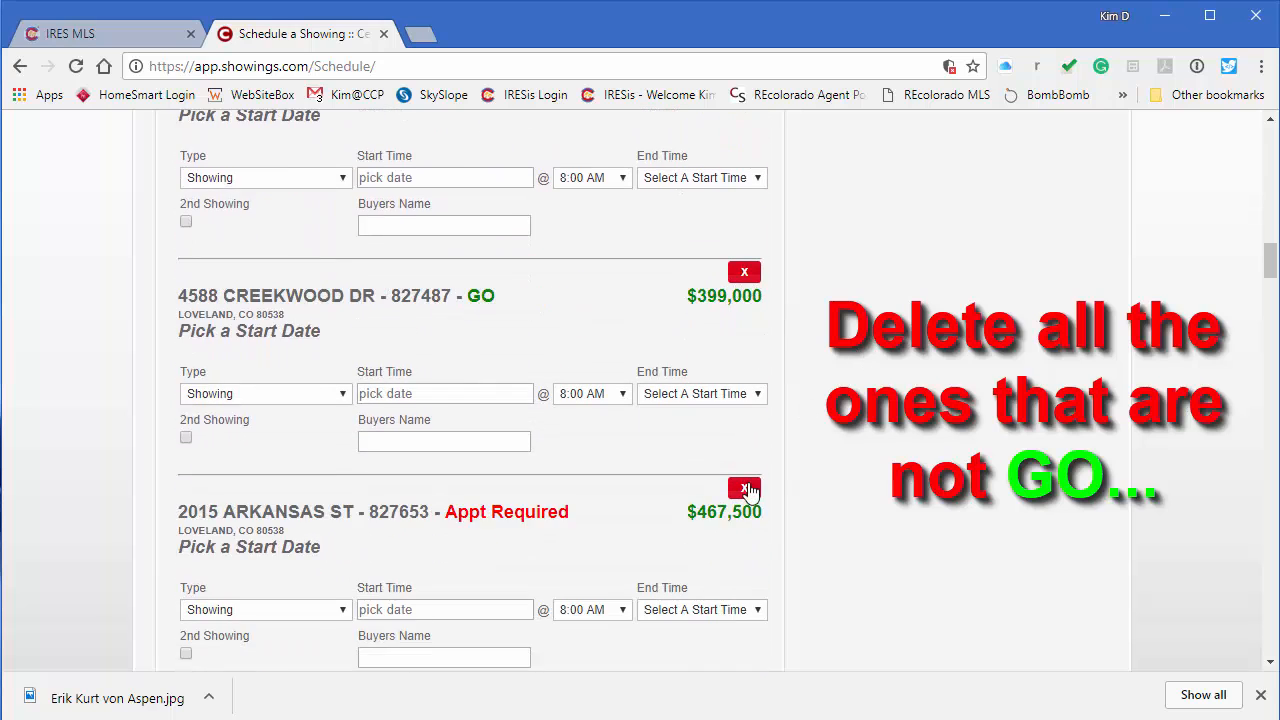
pyautogui.click(748, 489)
pyautogui.click(750, 490)
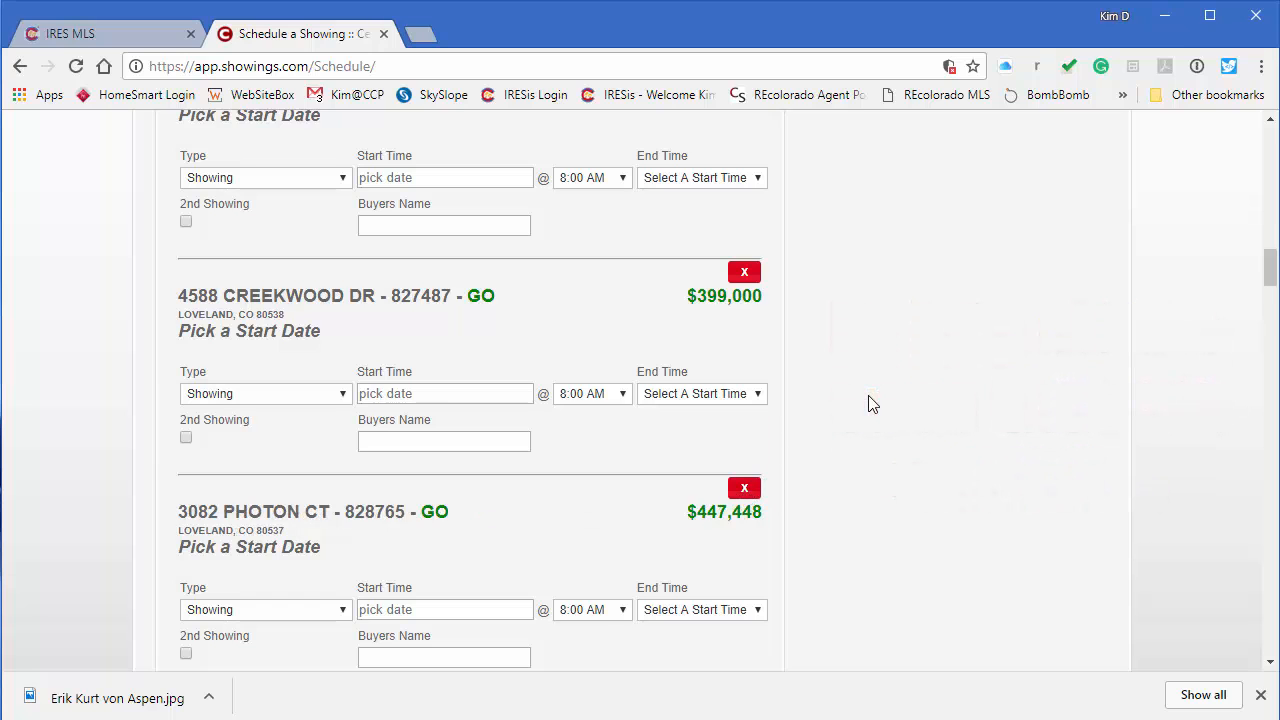
pyautogui.scroll(-5, 868, 403)
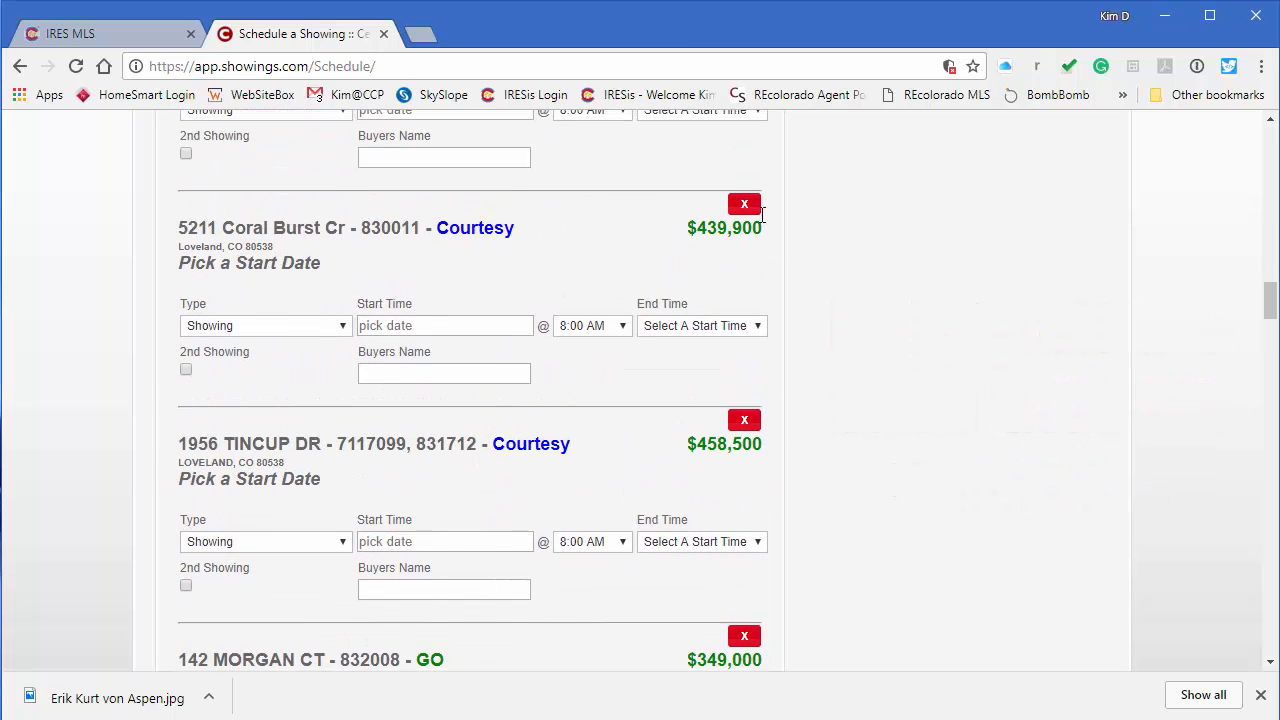
pyautogui.click(745, 205)
pyautogui.click(744, 205)
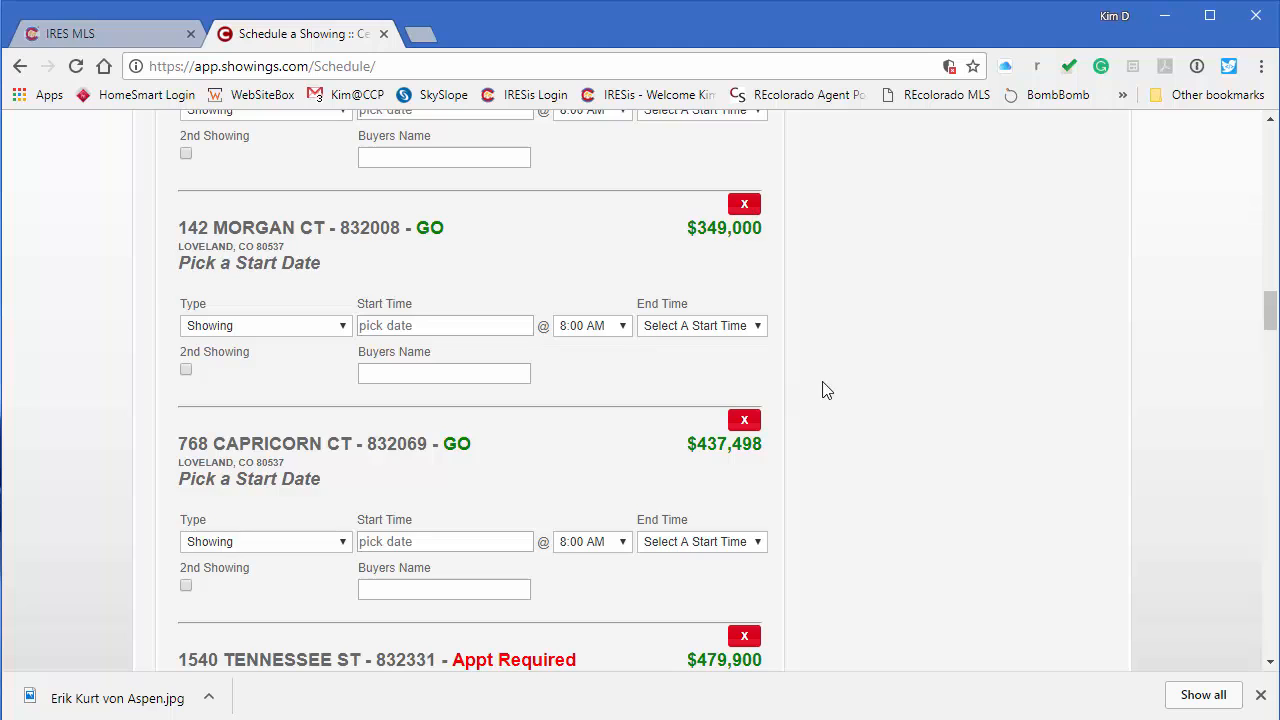
# Step: Remove every remaining listing not marked GO, from MLS 832331 through 836541 at the end of the list
pyautogui.scroll(-4, 843, 390)
pyautogui.click(745, 237)
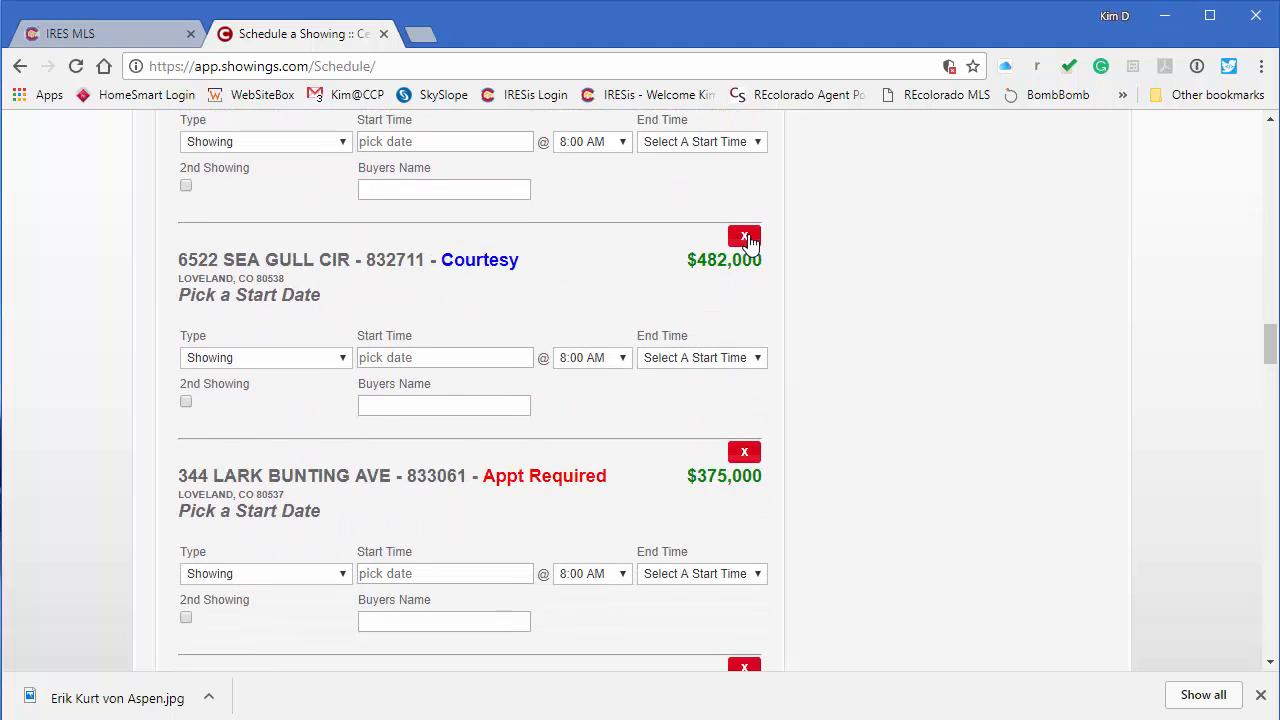
pyautogui.click(745, 237)
pyautogui.click(745, 237)
pyautogui.click(745, 237)
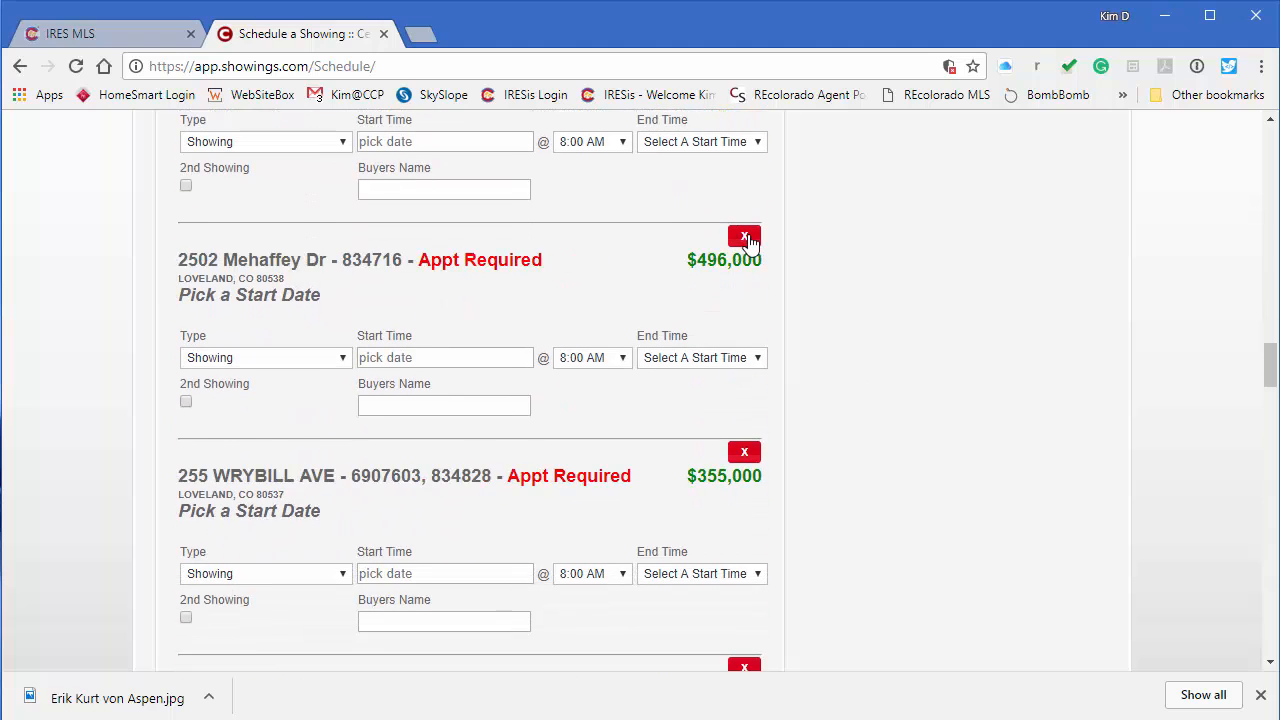
pyautogui.click(745, 237)
pyautogui.click(745, 237)
pyautogui.click(745, 237)
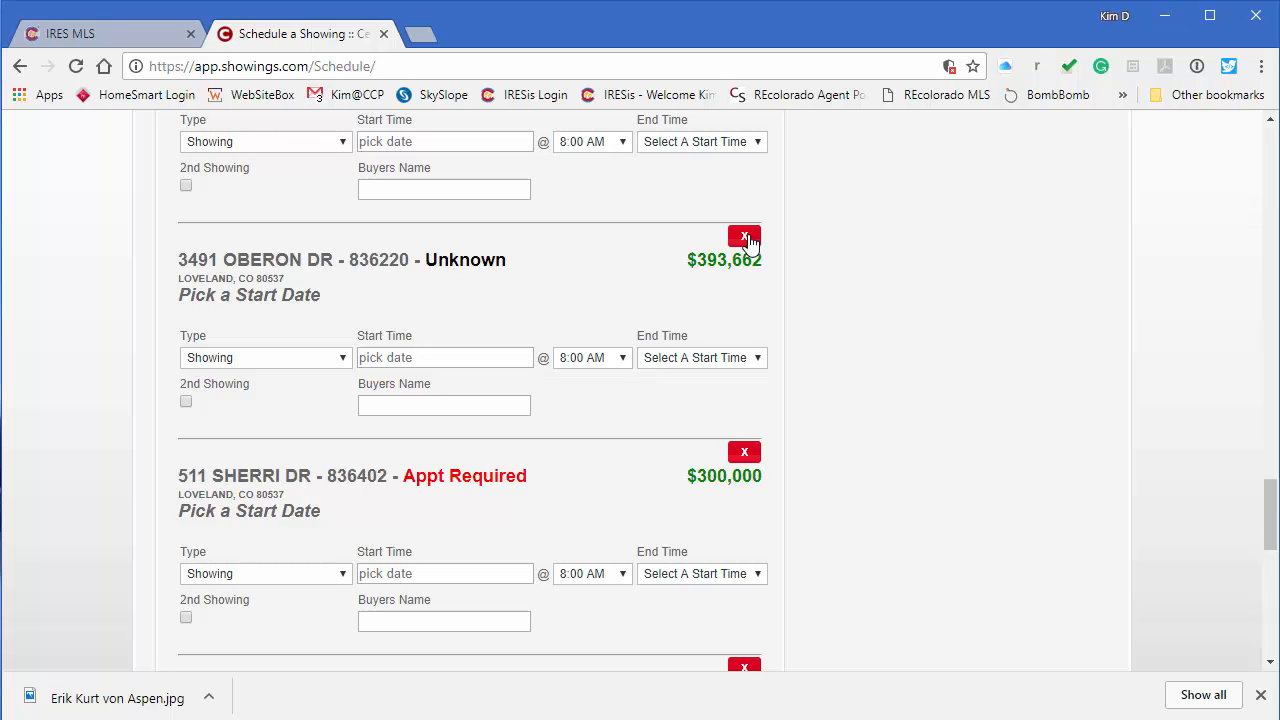
pyautogui.click(745, 237)
pyautogui.click(745, 237)
pyautogui.click(745, 237)
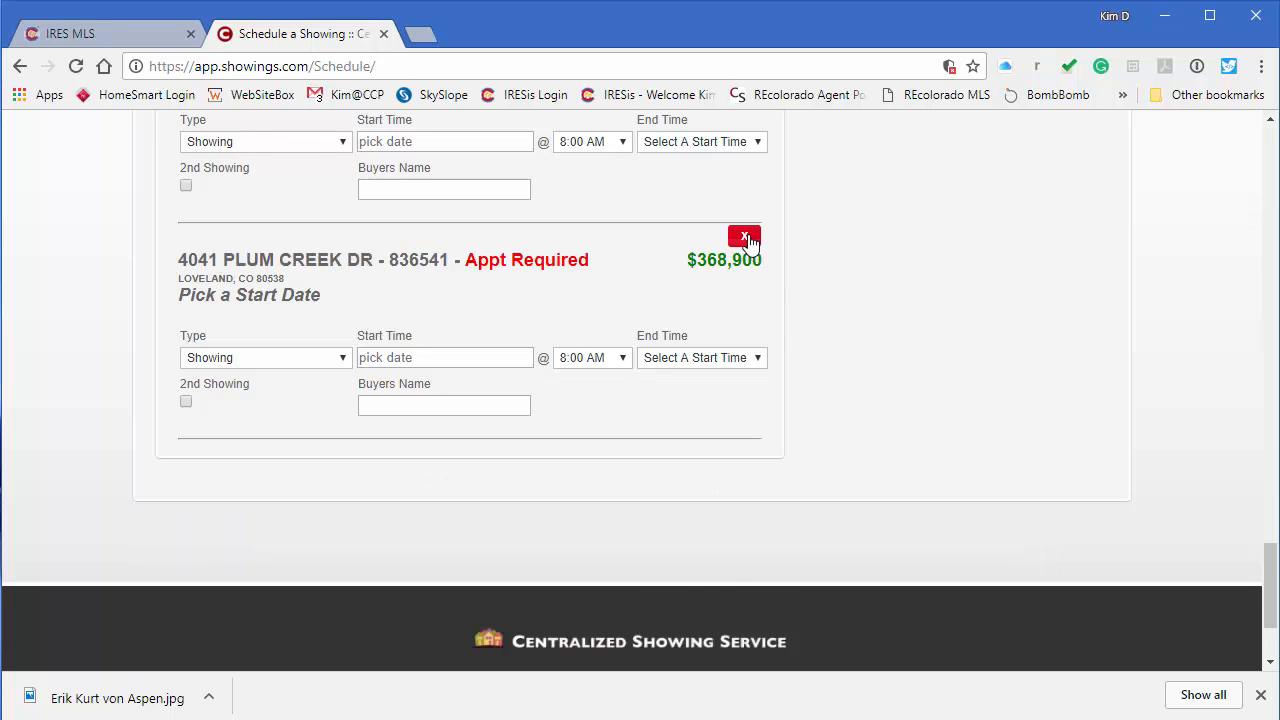
pyautogui.click(745, 237)
# Step: Check the remaining GO listings and set the appointment type of the first one, MLS 809180, to Preview
pyautogui.scroll(15, 928, 256)
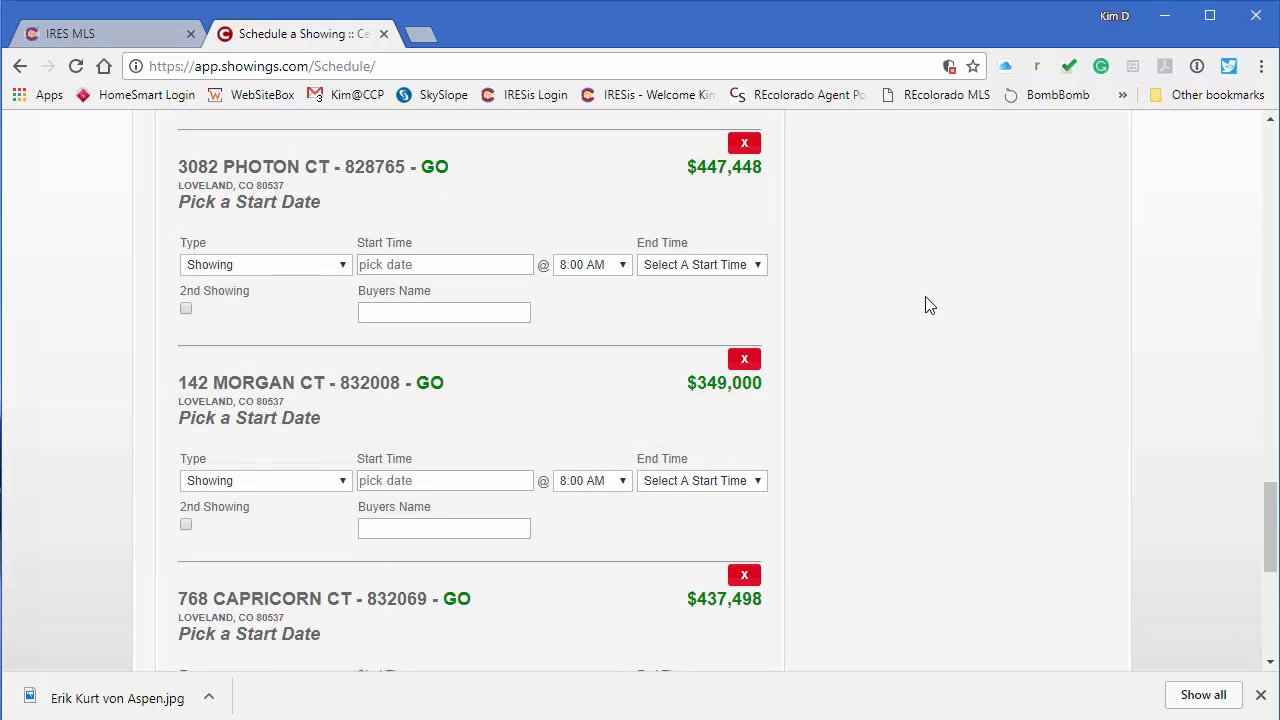
pyautogui.scroll(9, 928, 318)
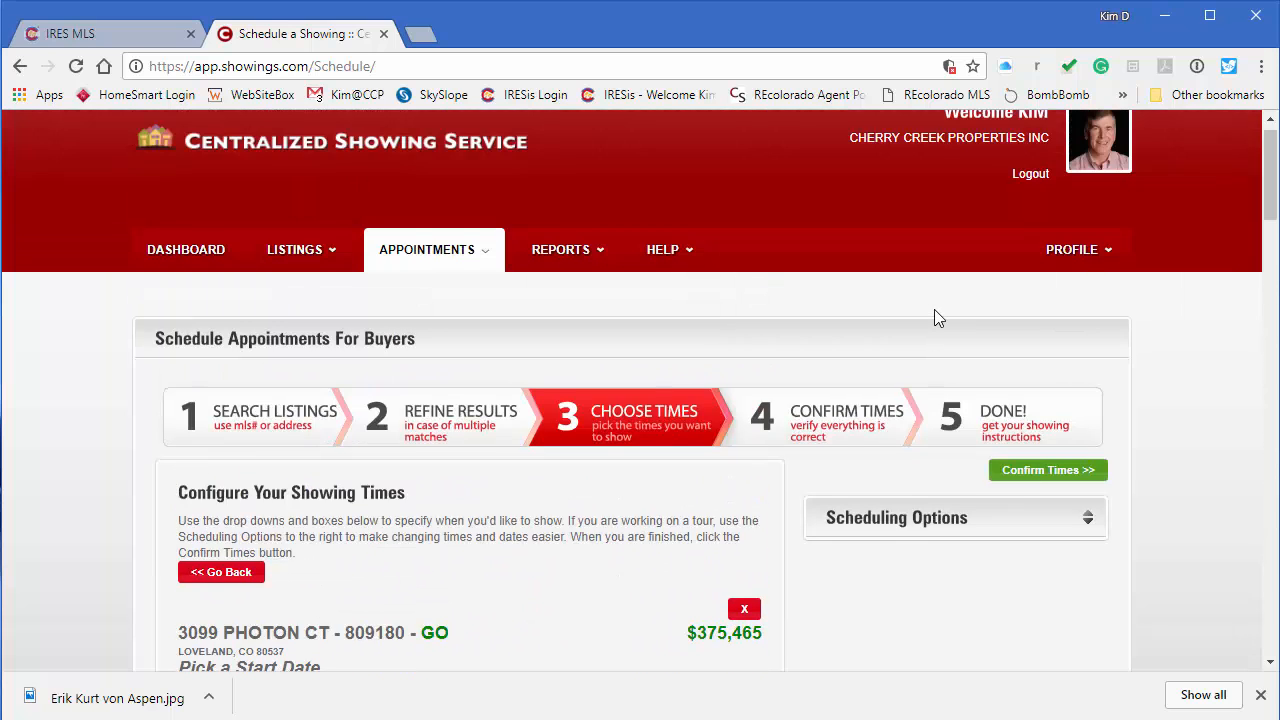
pyautogui.scroll(-3, 931, 320)
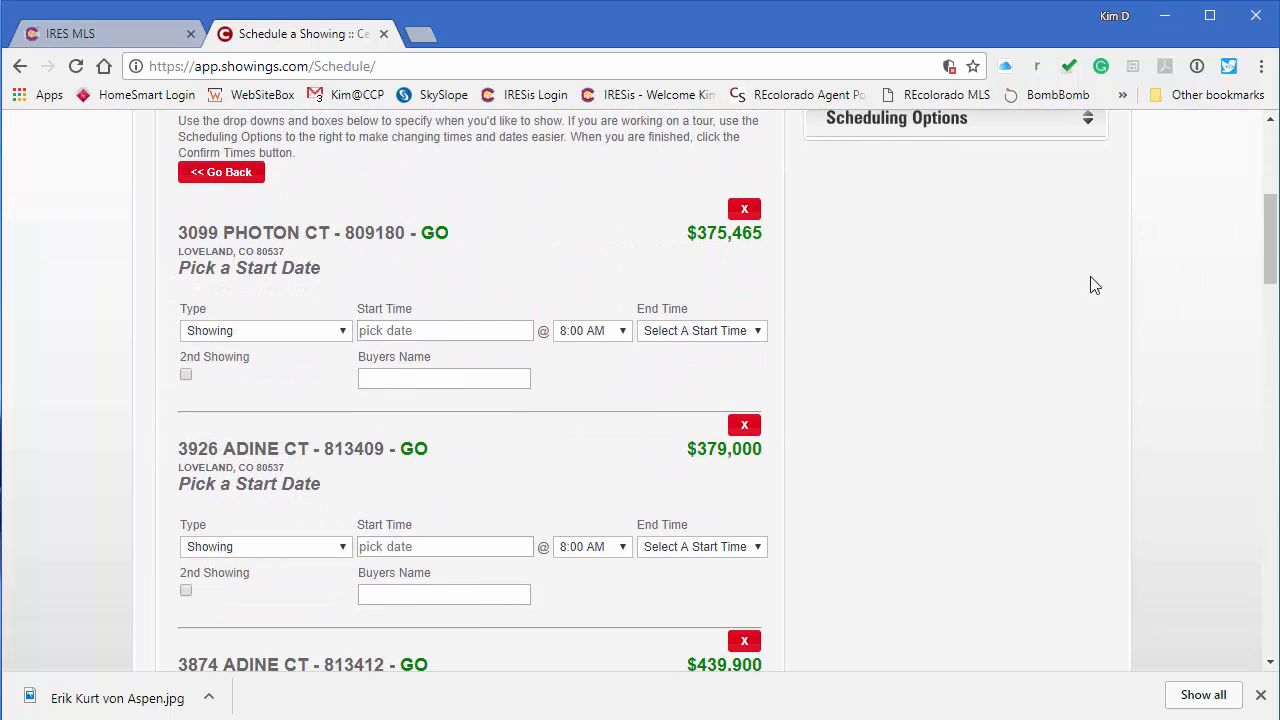
pyautogui.moveTo(1270, 235)
pyautogui.mouseDown()
pyautogui.moveTo(1273, 568)
pyautogui.moveTo(1259, 200)
pyautogui.moveTo(1260, 263)
pyautogui.moveTo(1257, 223)
pyautogui.mouseUp()
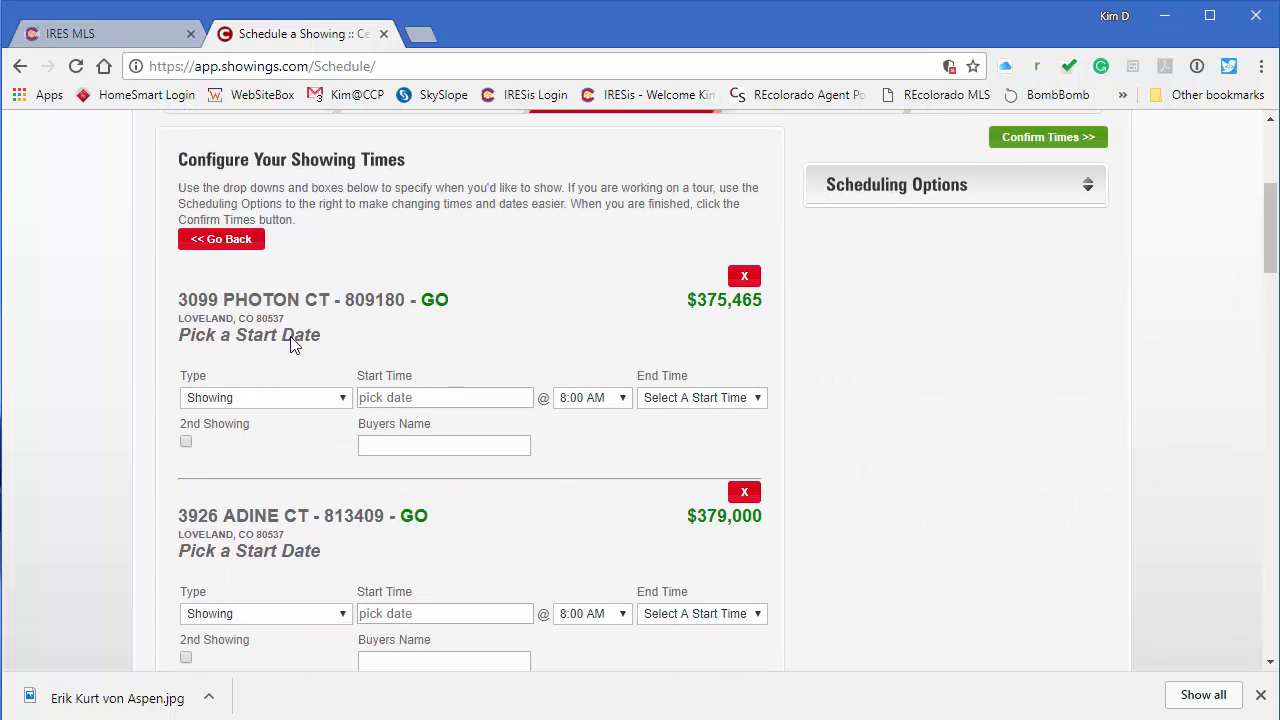
pyautogui.click(320, 400)
pyautogui.click(302, 433)
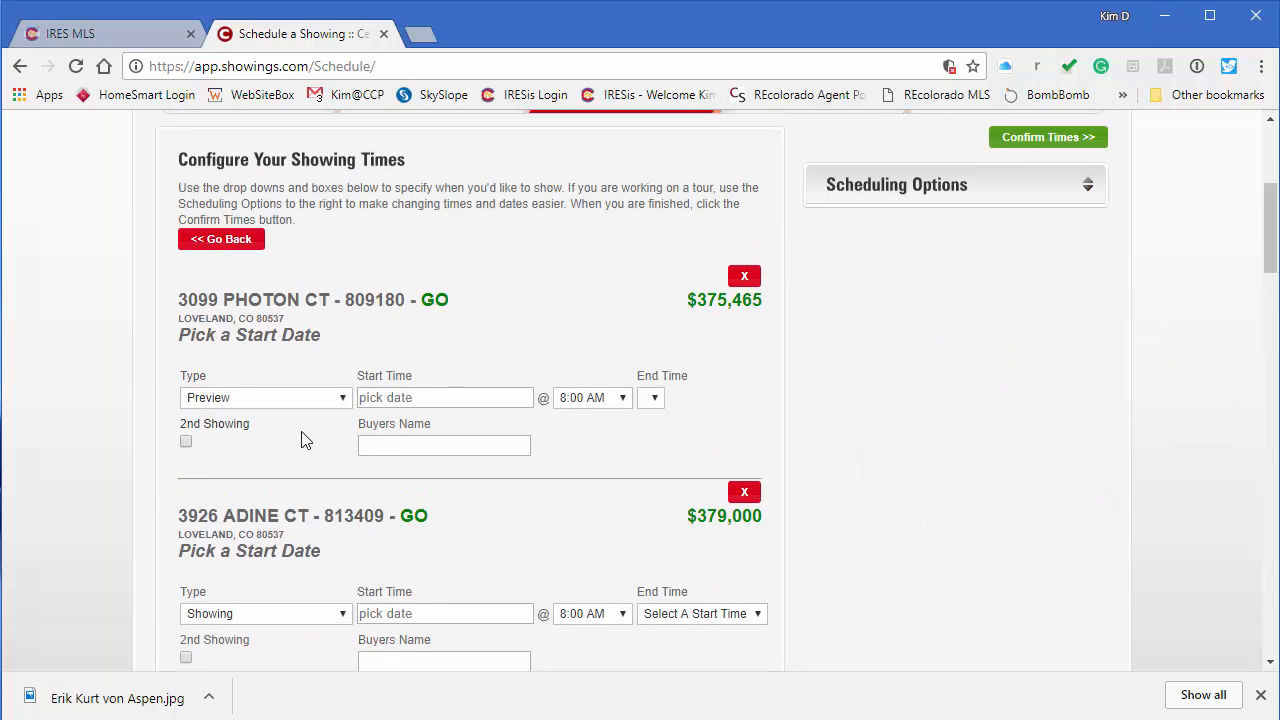
# Step: Schedule the preview of MLS 809180 for 11/10/2017 with a start time of 6:15 PM
pyautogui.click(421, 402)
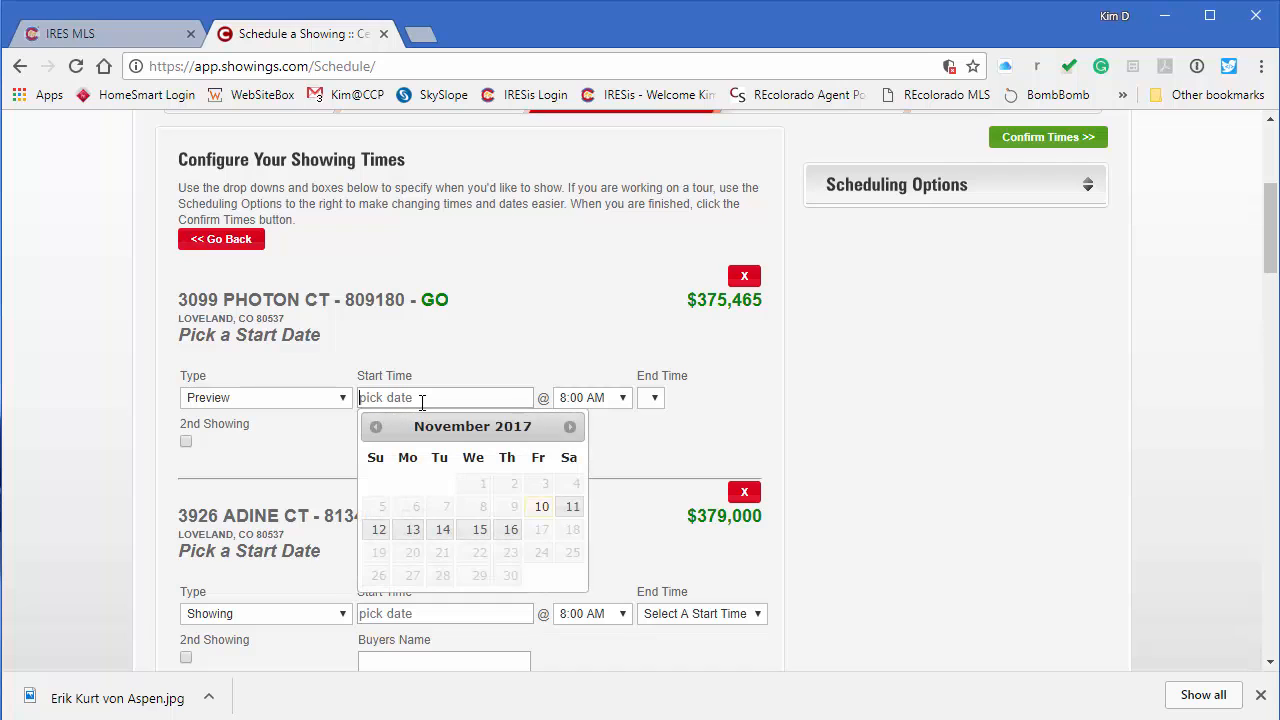
pyautogui.click(542, 508)
pyautogui.click(620, 402)
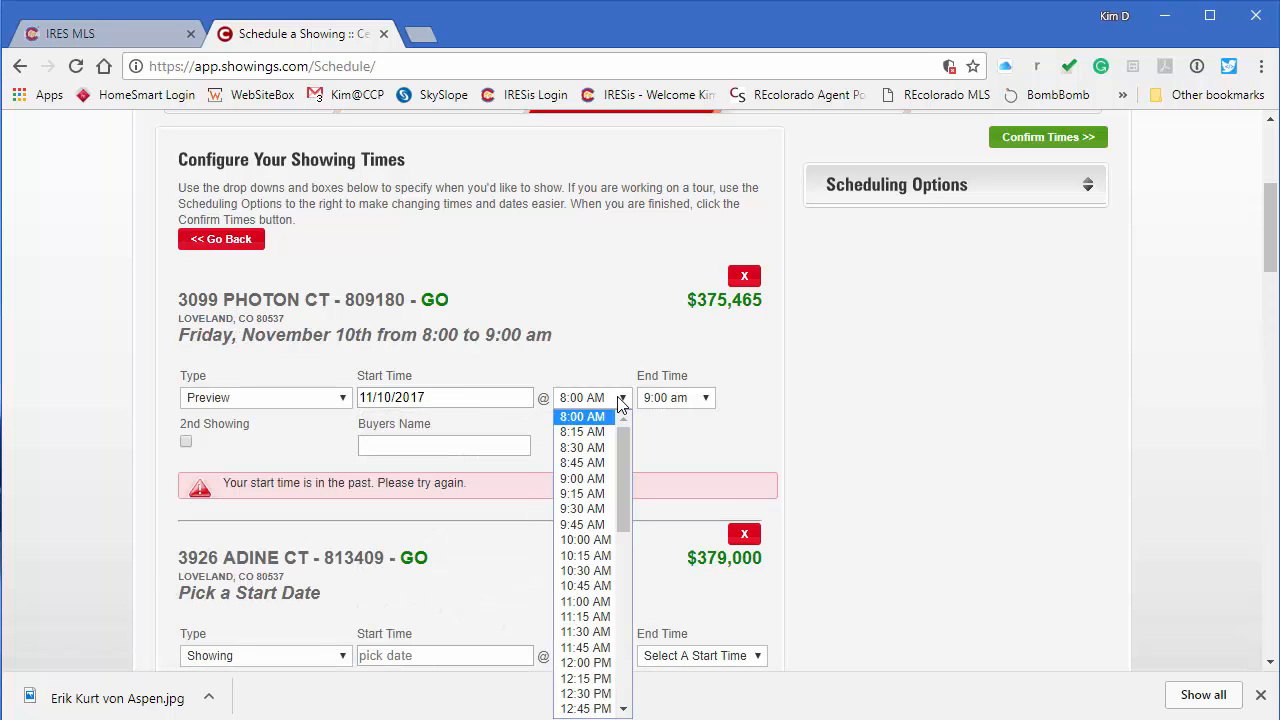
pyautogui.moveTo(622, 440); pyautogui.dragTo(641, 603)
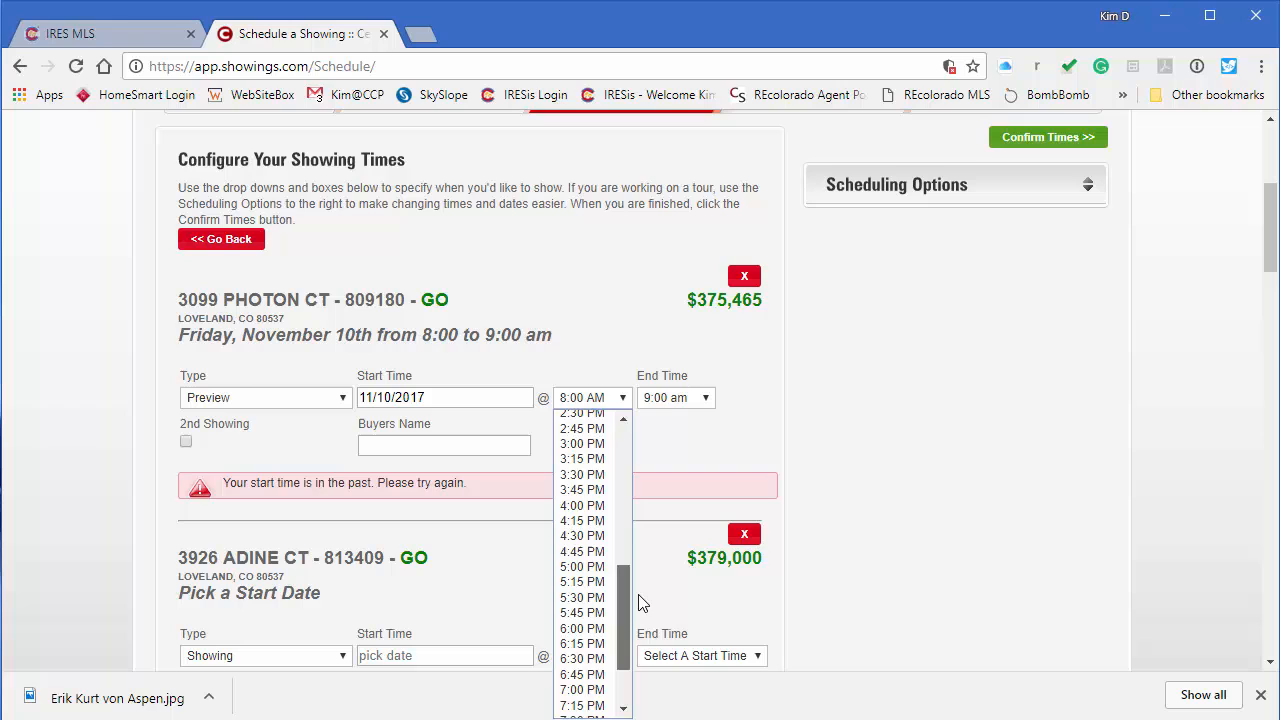
pyautogui.click(580, 643)
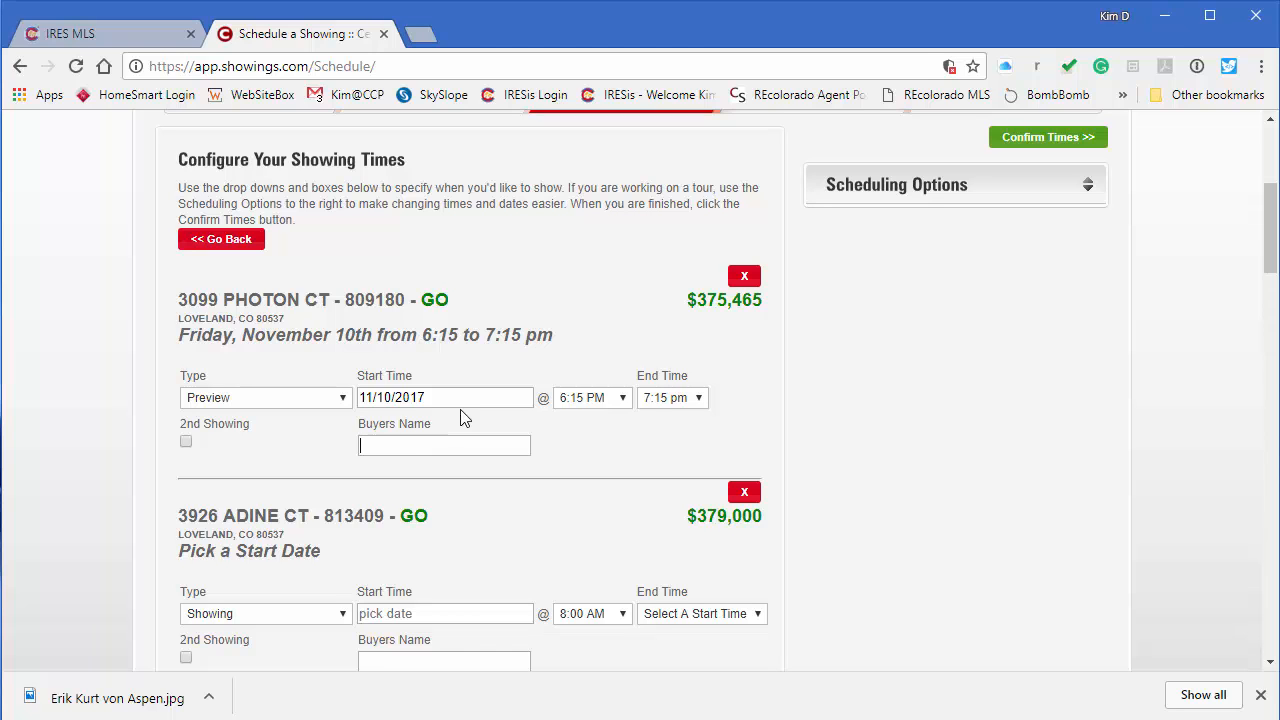
pyautogui.moveTo(1272, 207); pyautogui.dragTo(1235, 157)
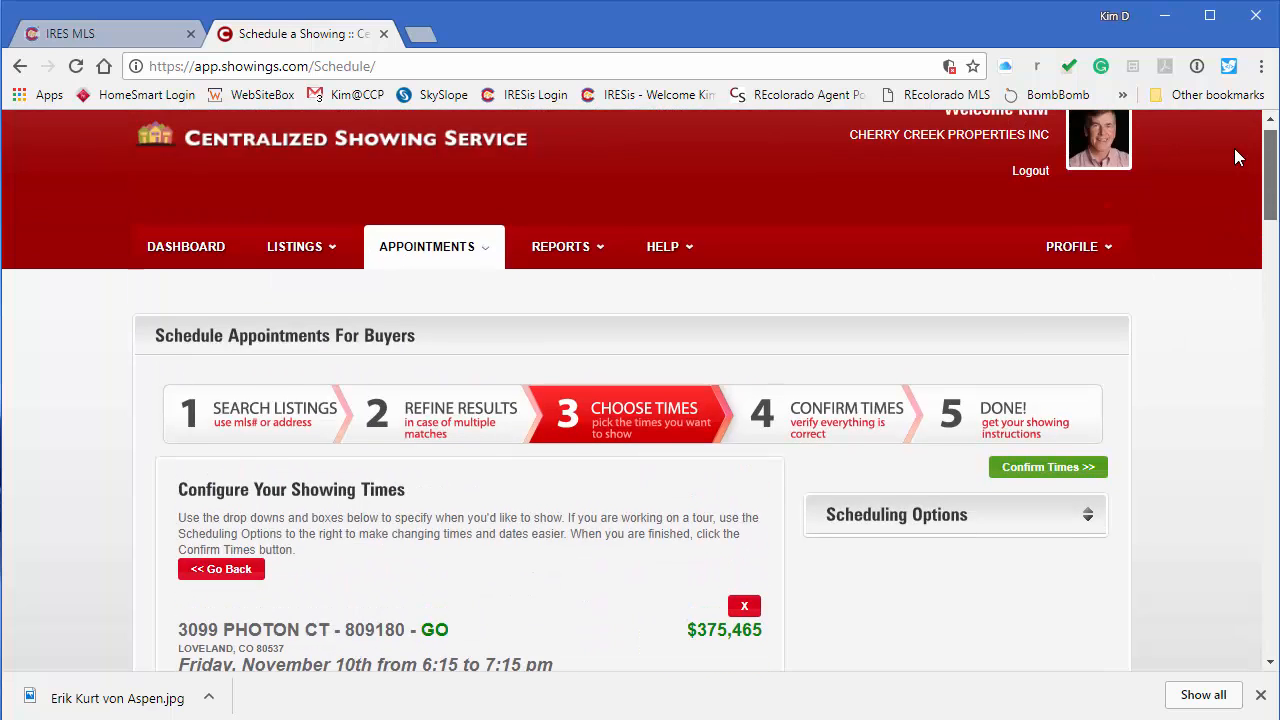
# Step: Switch to the IRESis report window, generate the Showing Guide print report for the selected listings and enlarge its preview area
pyautogui.scroll(-1, 1235, 158)
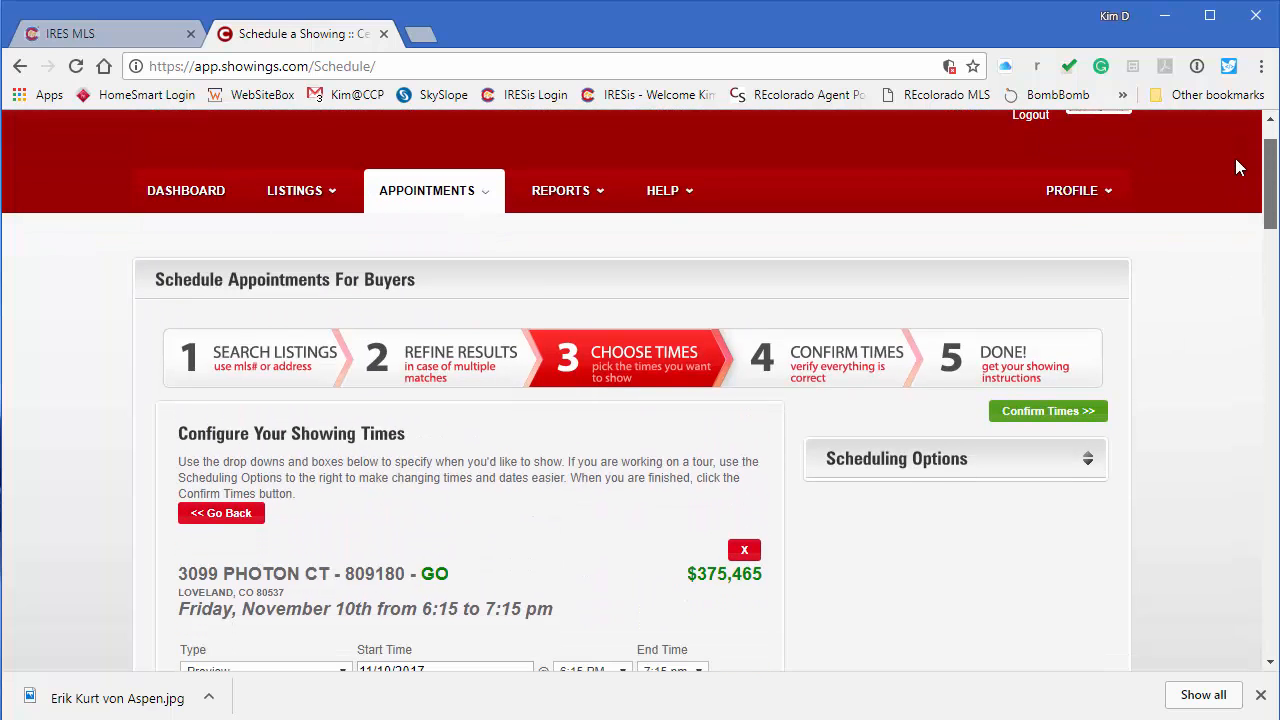
pyautogui.click(115, 27)
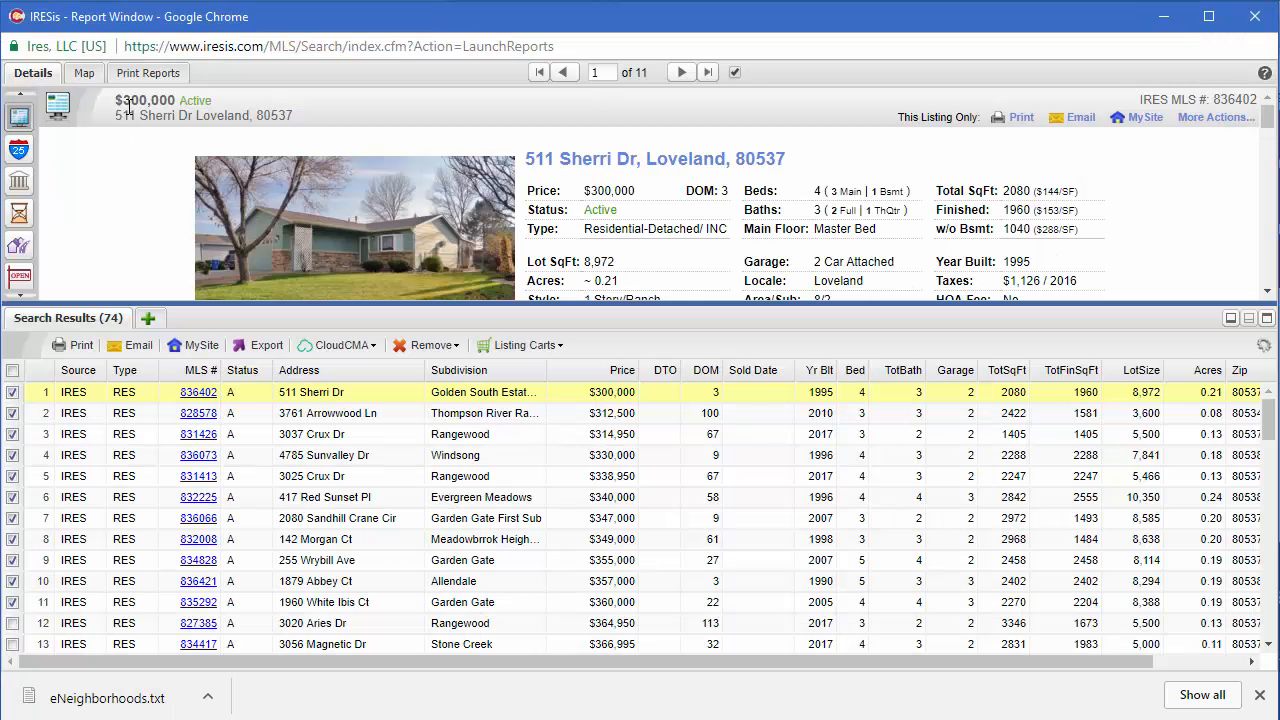
pyautogui.click(150, 74)
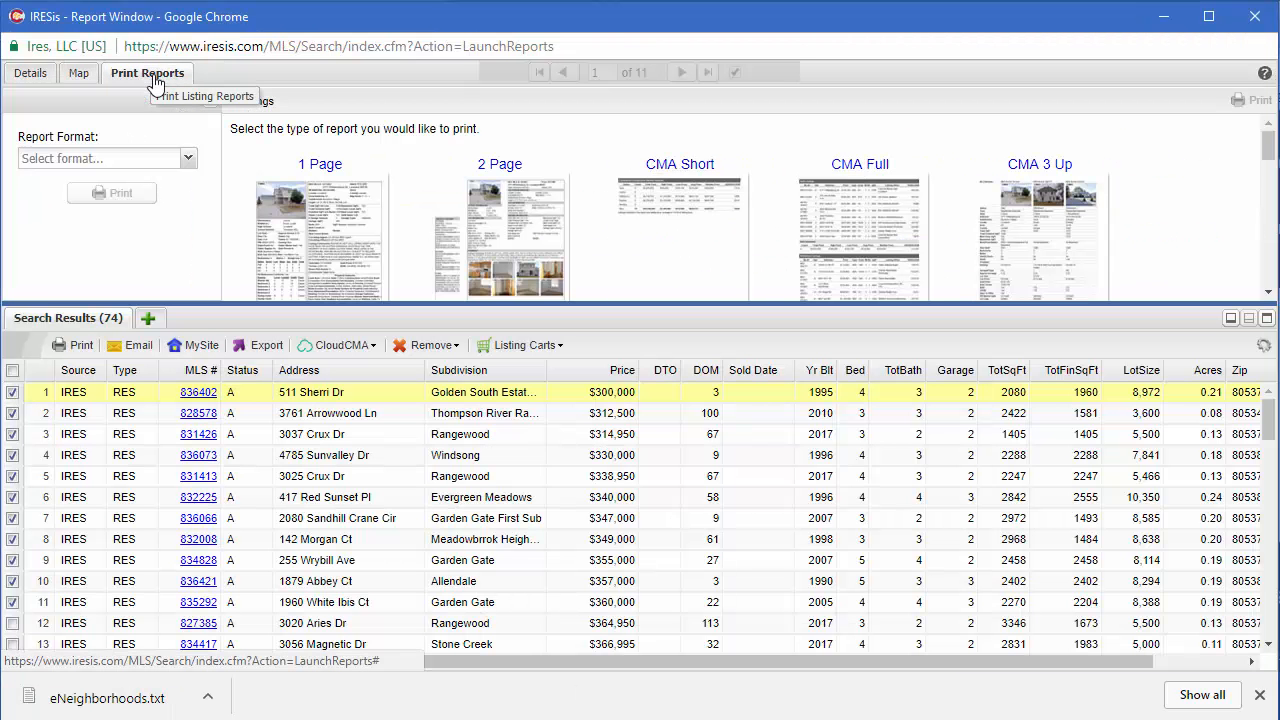
pyautogui.moveTo(1266, 148); pyautogui.dragTo(1271, 220)
pyautogui.click(515, 222)
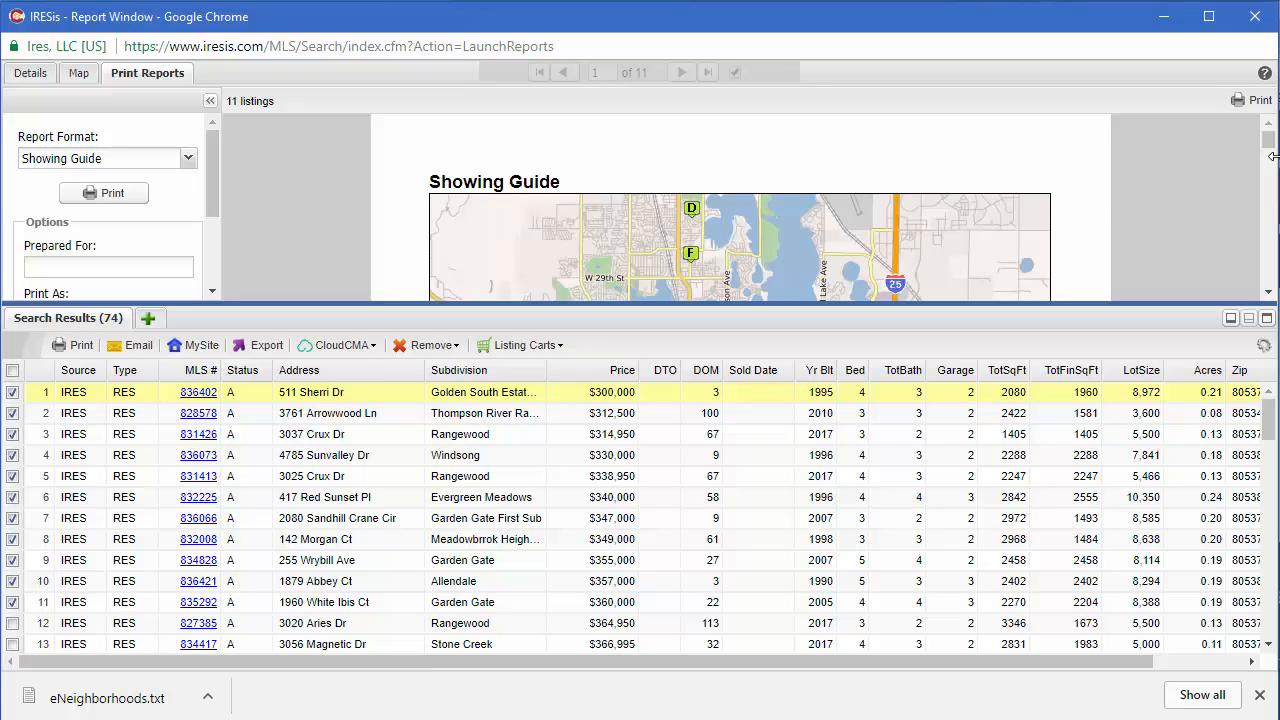
pyautogui.moveTo(1272, 140); pyautogui.dragTo(1271, 137)
pyautogui.moveTo(1064, 302); pyautogui.dragTo(1067, 604)
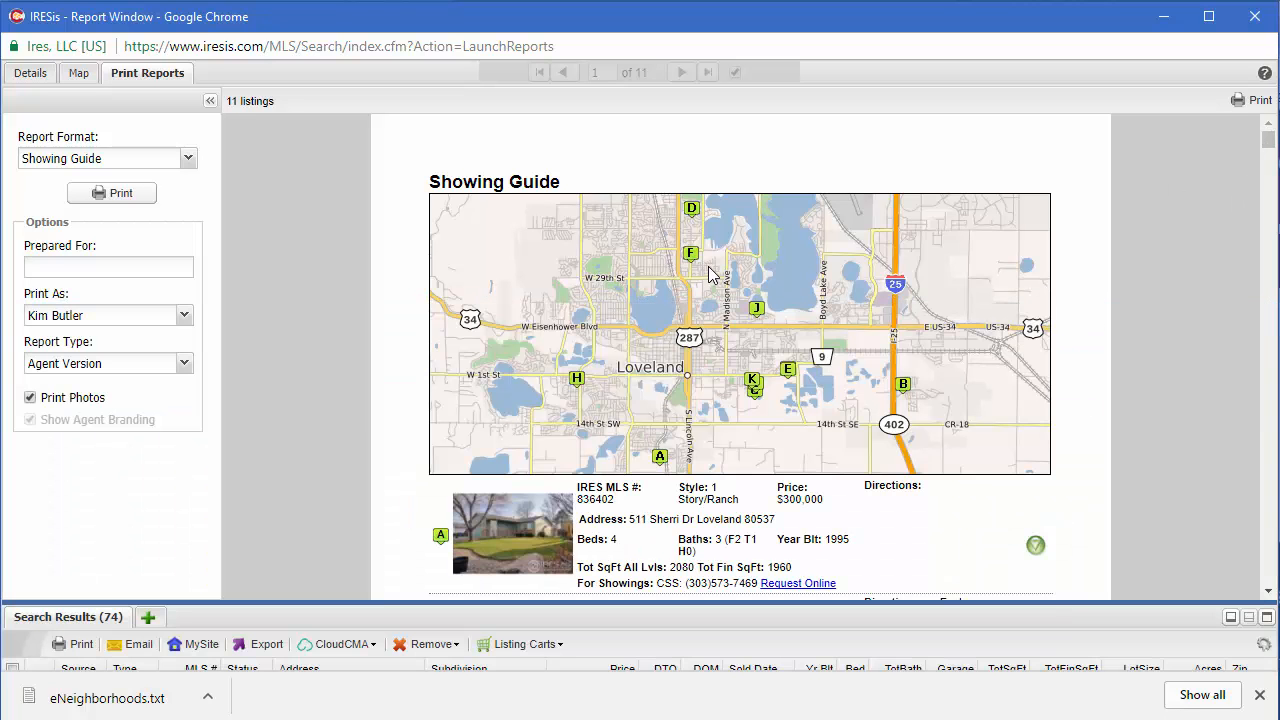
# Step: Examine the first section of the Showing Guide, from the overview map through the lettered listing summaries and their driving directions
pyautogui.scroll(-4, 708, 272)
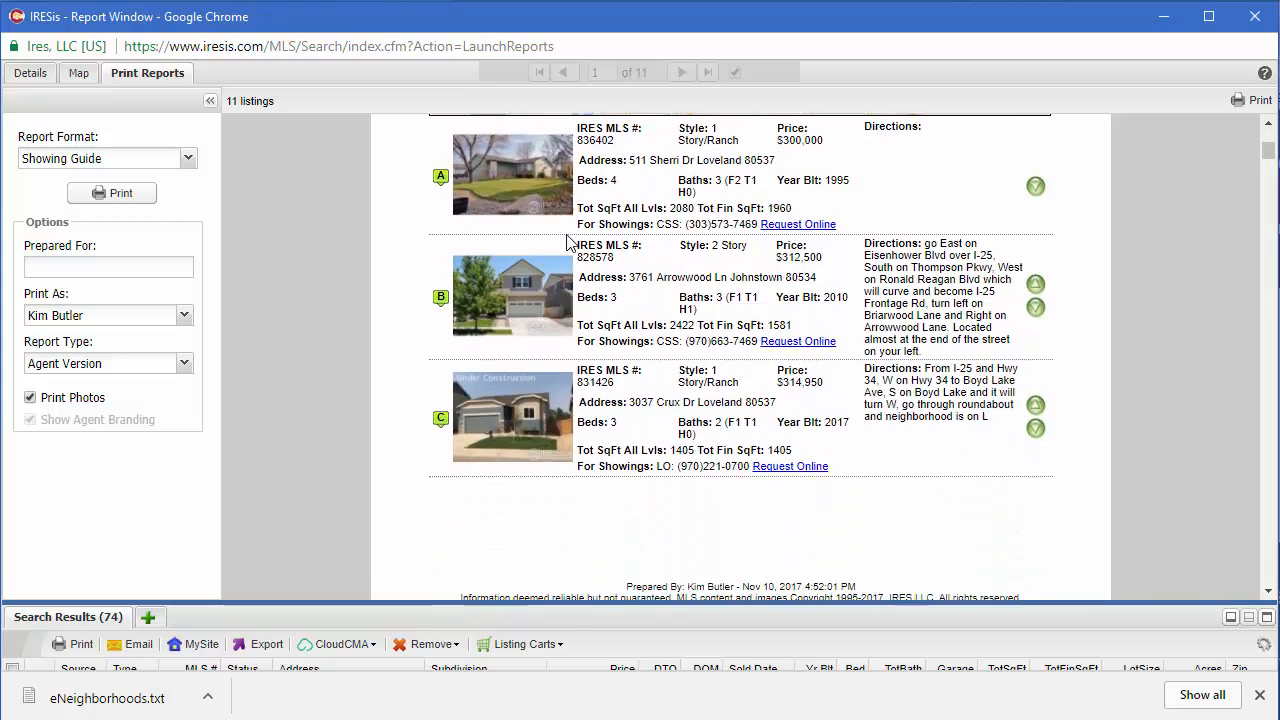
pyautogui.scroll(-15, 565, 243)
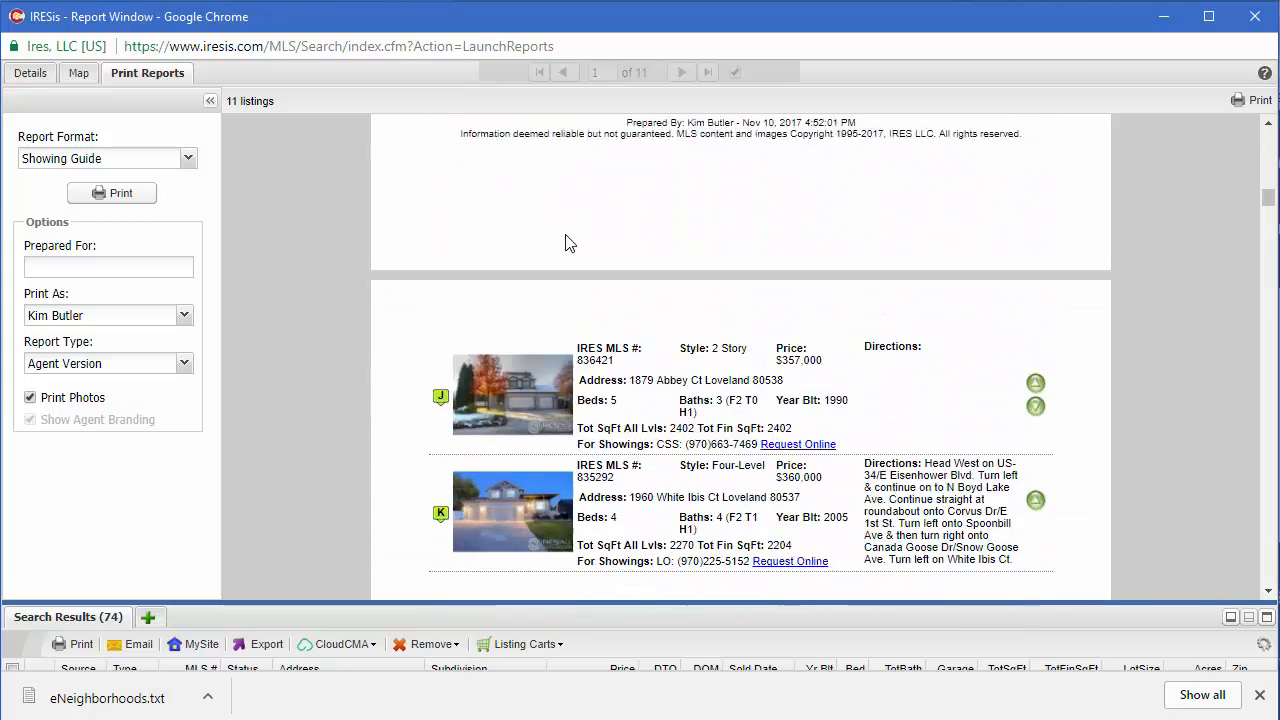
pyautogui.scroll(-6, 566, 240)
pyautogui.scroll(4, 566, 240)
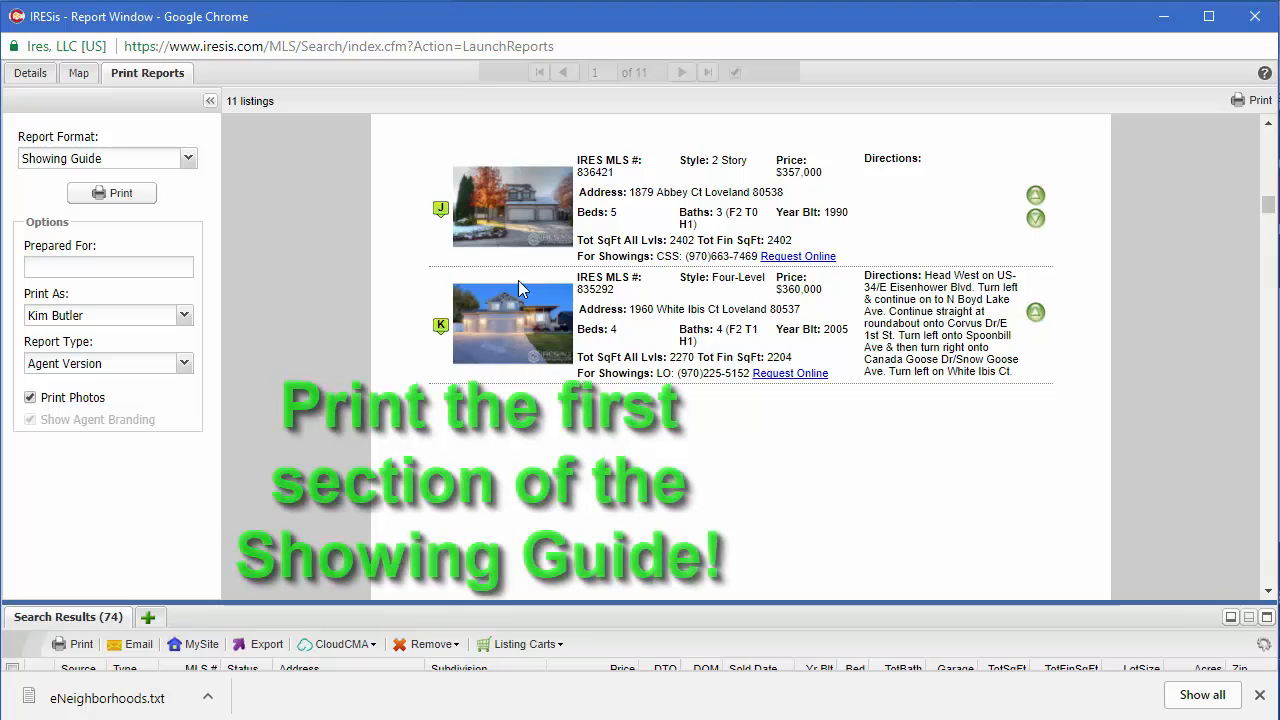
pyautogui.scroll(-8, 551, 331)
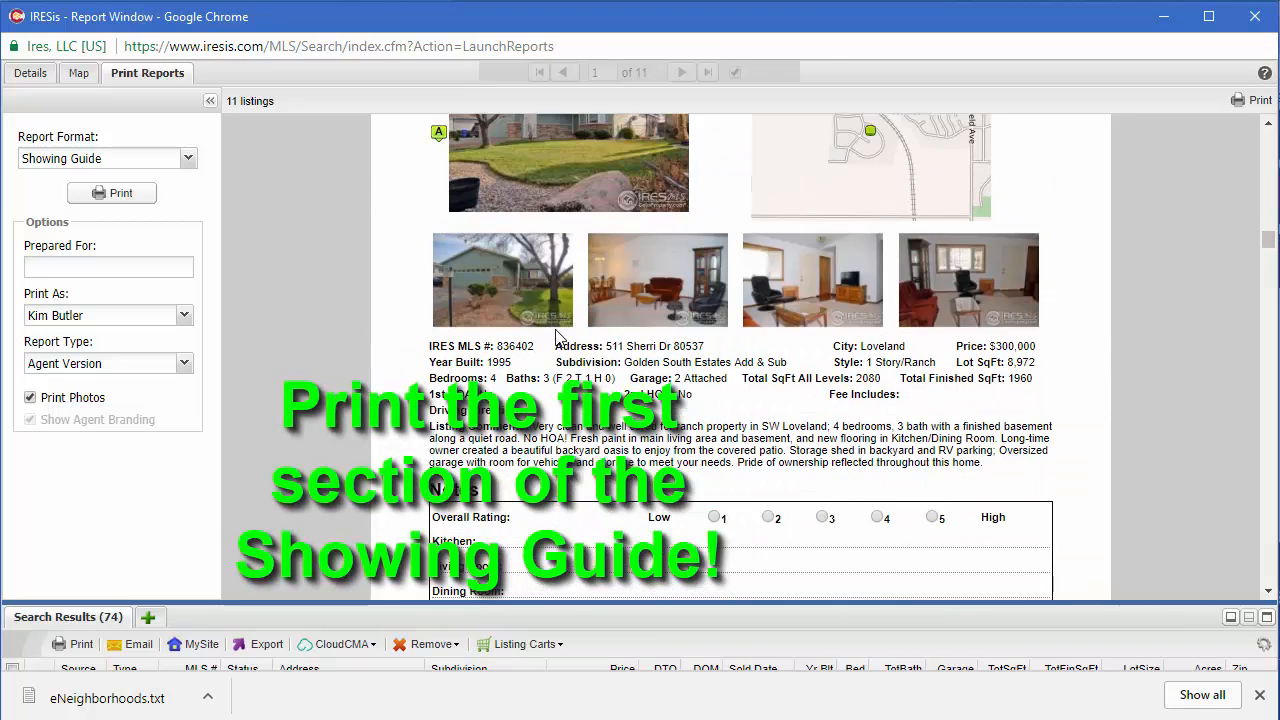
pyautogui.scroll(8, 559, 330)
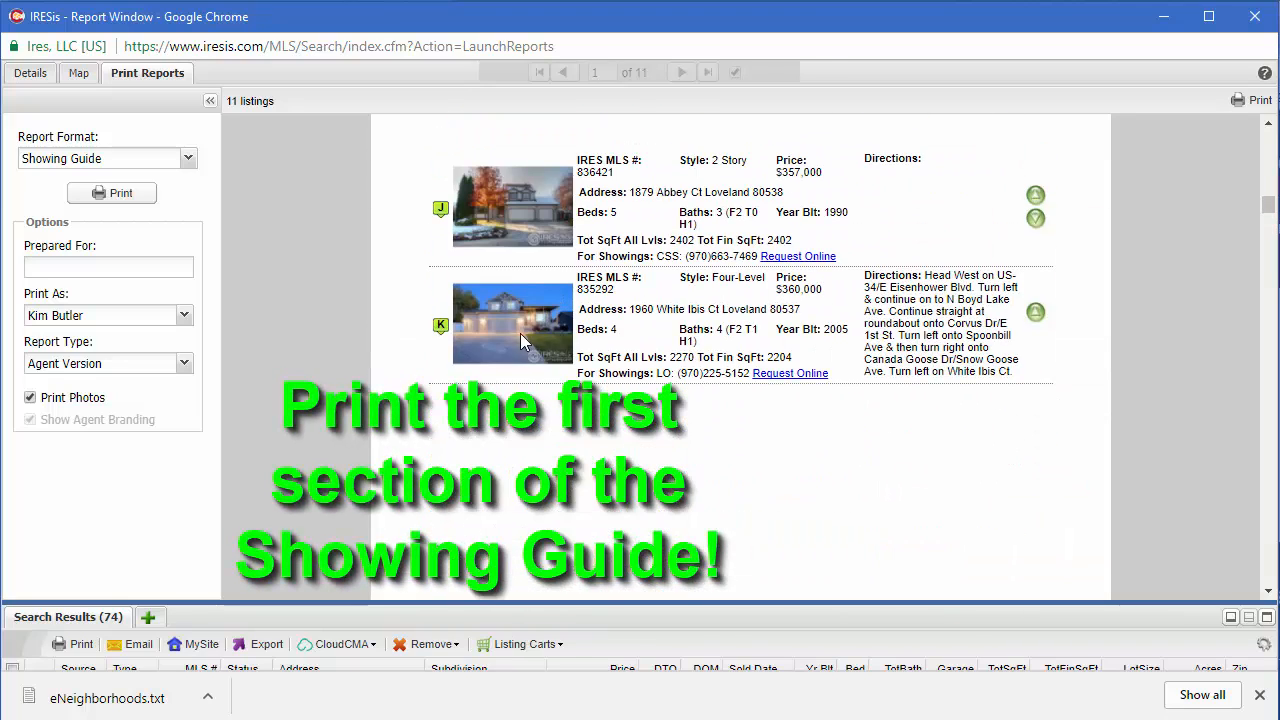
pyautogui.scroll(5, 560, 280)
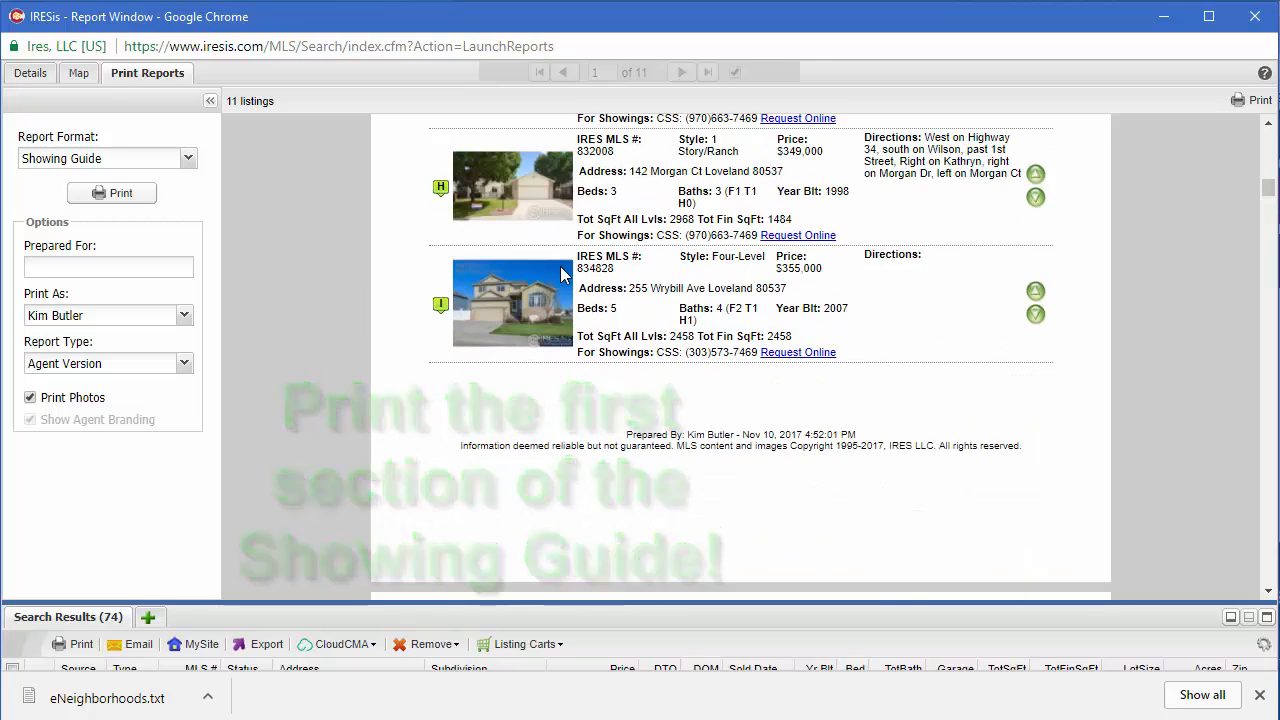
pyautogui.scroll(10, 561, 275)
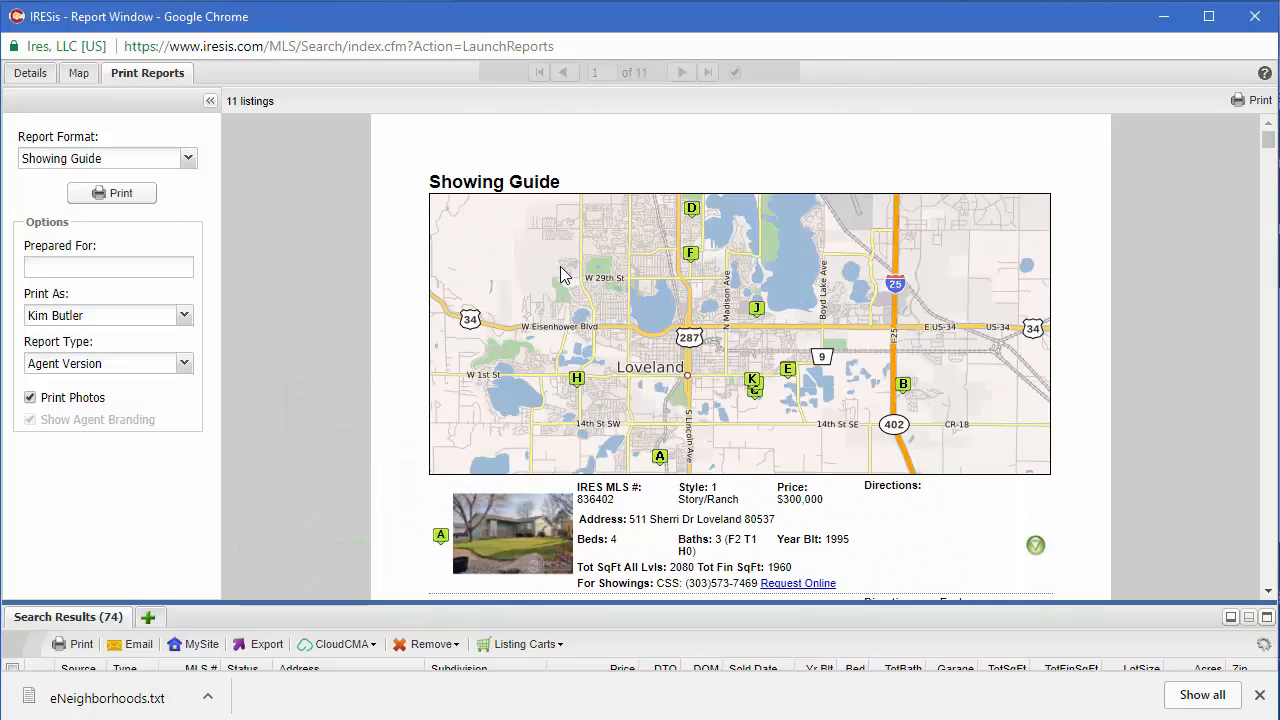
pyautogui.scroll(-3, 561, 275)
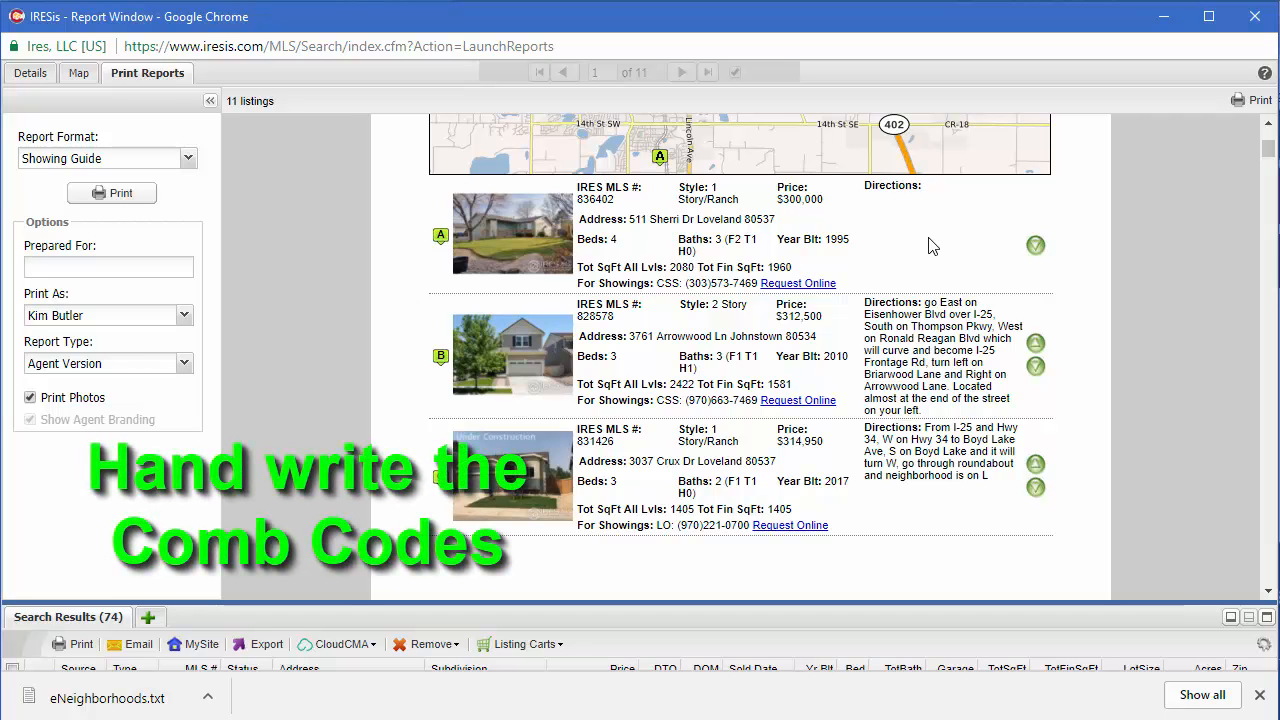
pyautogui.scroll(-8, 926, 246)
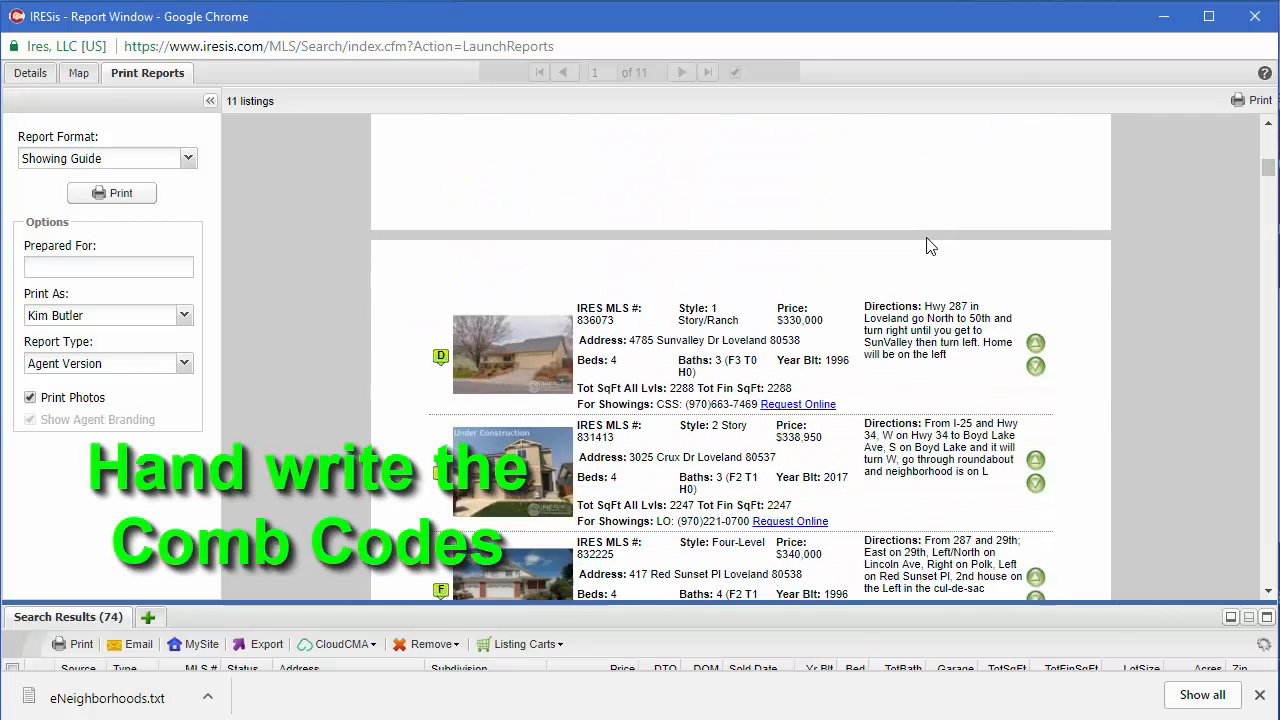
pyautogui.scroll(-8, 926, 246)
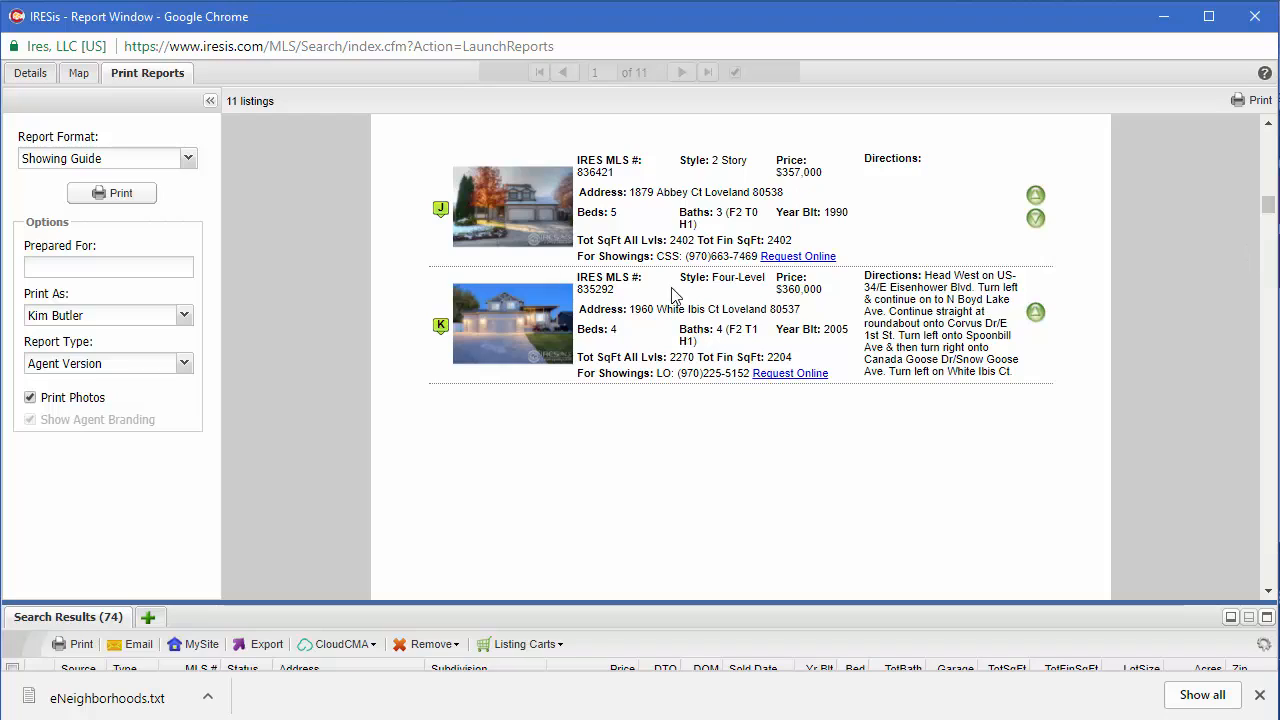
pyautogui.scroll(15, 763, 280)
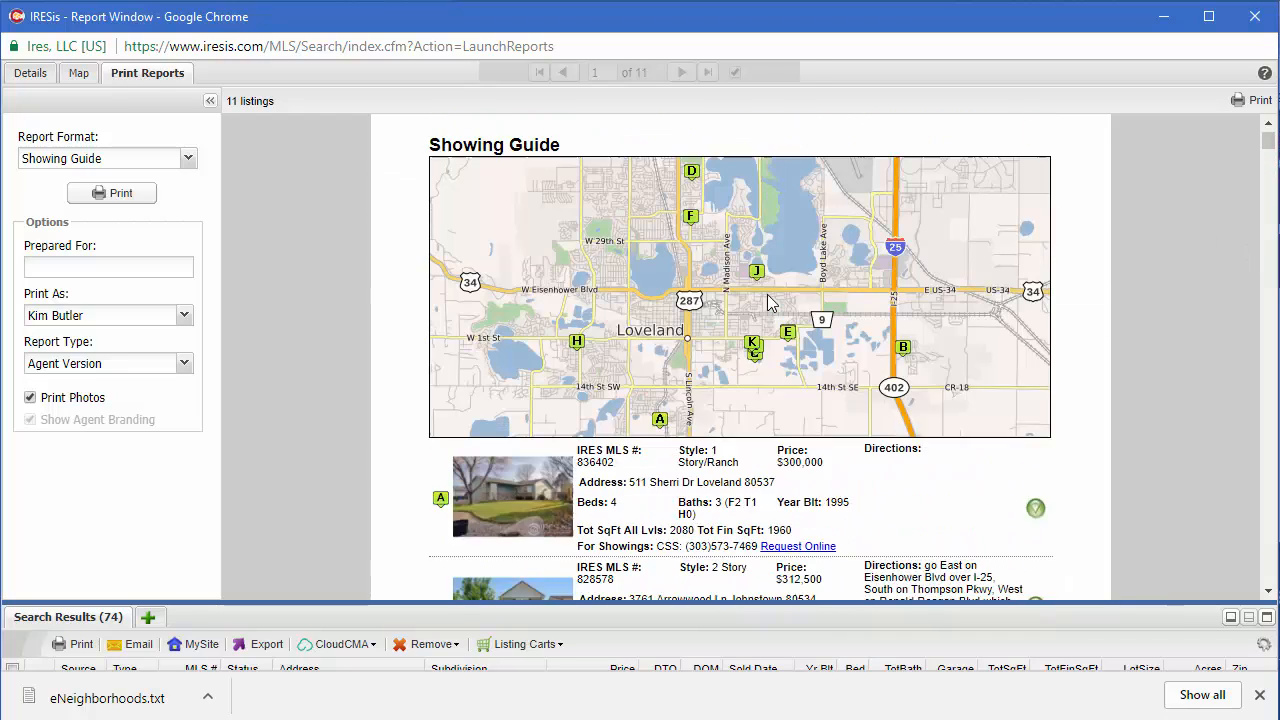
pyautogui.scroll(-1, 769, 318)
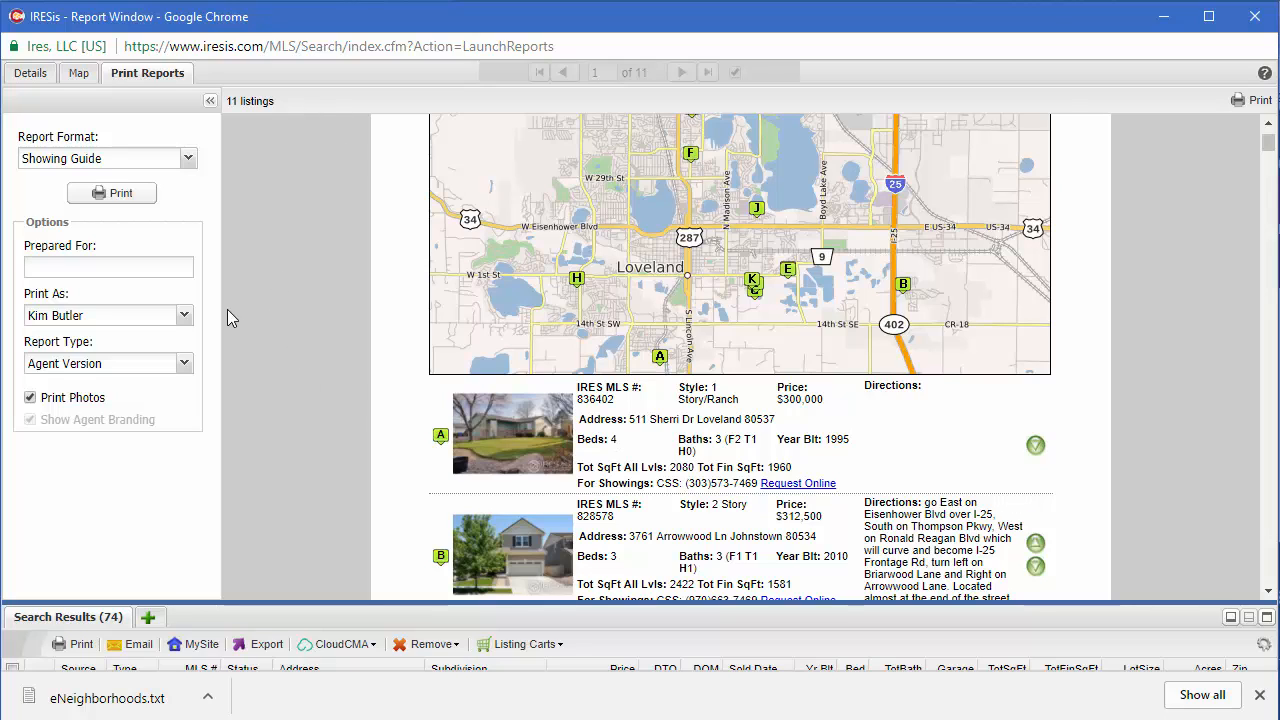
# Step: Map the selected listings and reorder the results for the tour, moving MLS 831413 to first place and MLS 836073 to second
pyautogui.click(78, 74)
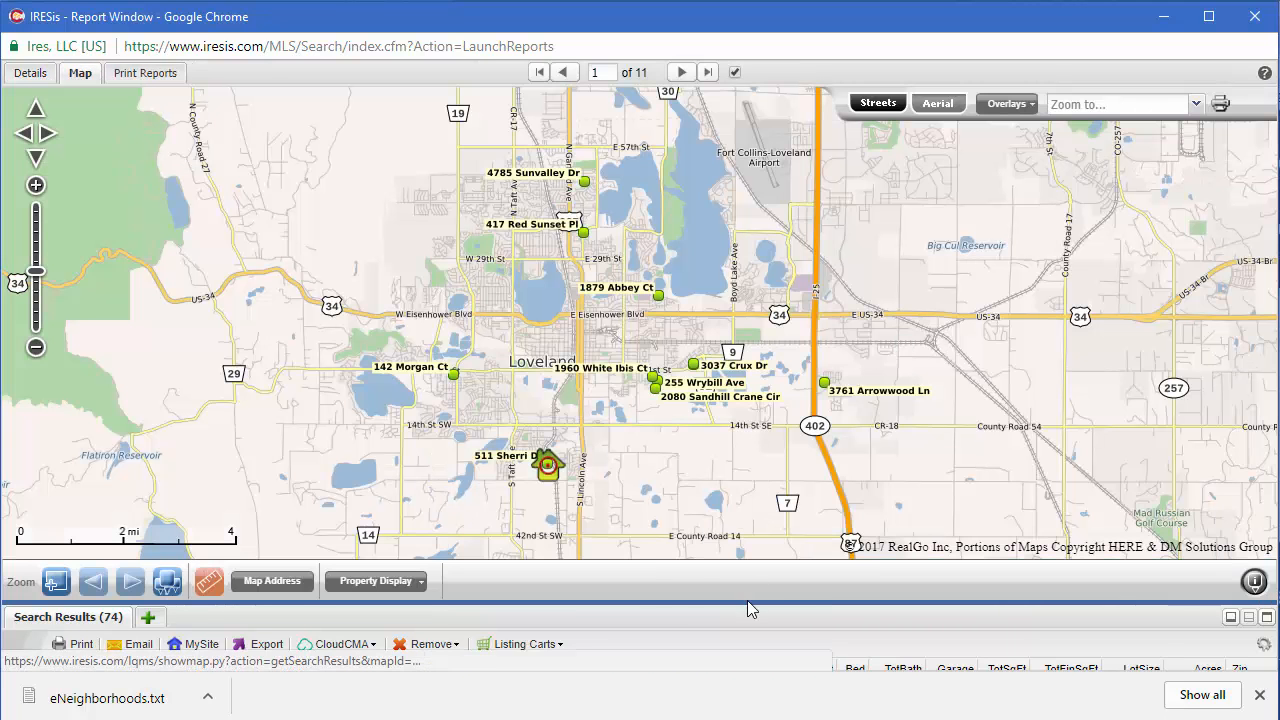
pyautogui.moveTo(750, 605); pyautogui.dragTo(757, 347)
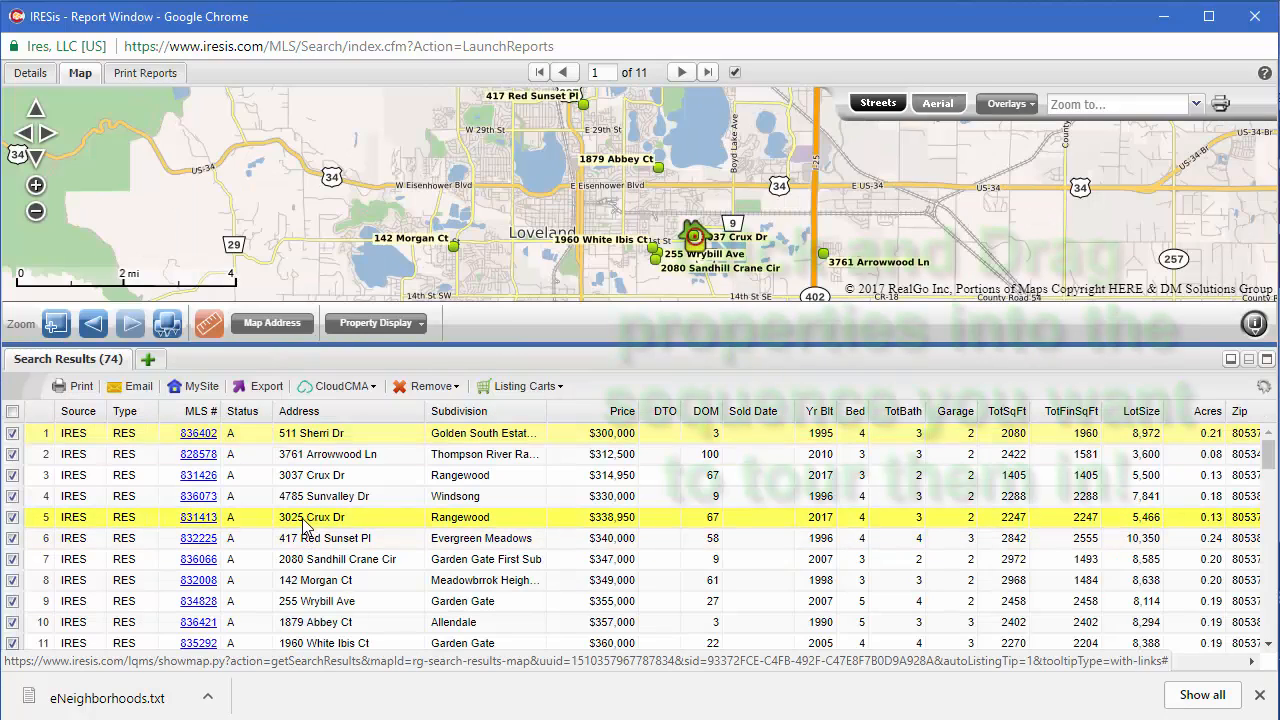
pyautogui.moveTo(306, 517); pyautogui.dragTo(308, 436)
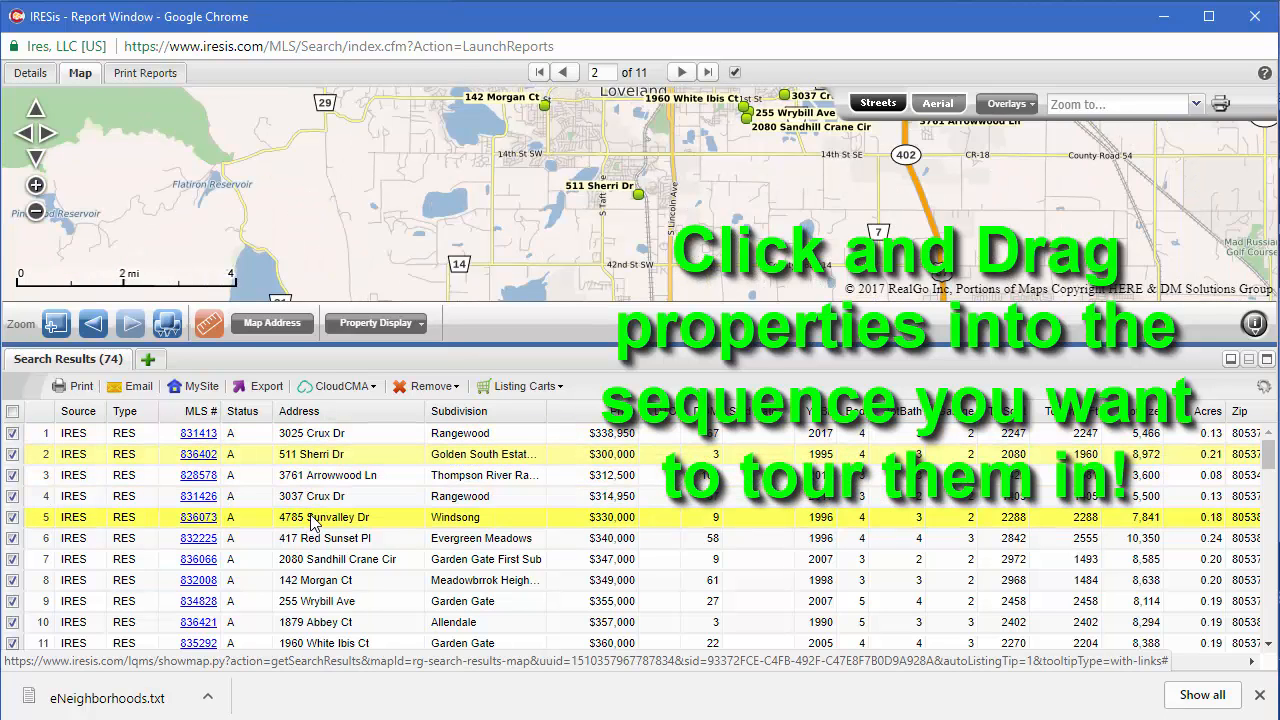
pyautogui.moveTo(312, 522); pyautogui.dragTo(315, 458)
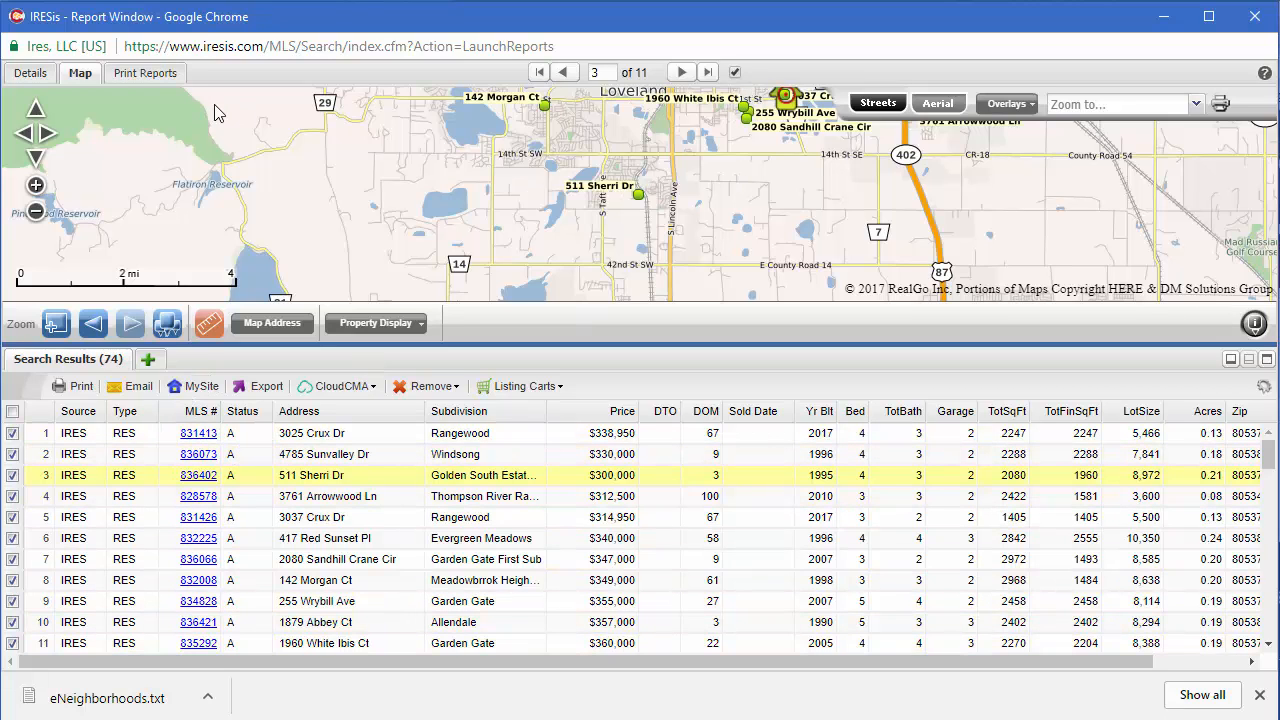
# Step: Return to the Showing Guide print report and check the map and listing letters against the new tour order
pyautogui.click(146, 76)
pyautogui.scroll(-3, 566, 201)
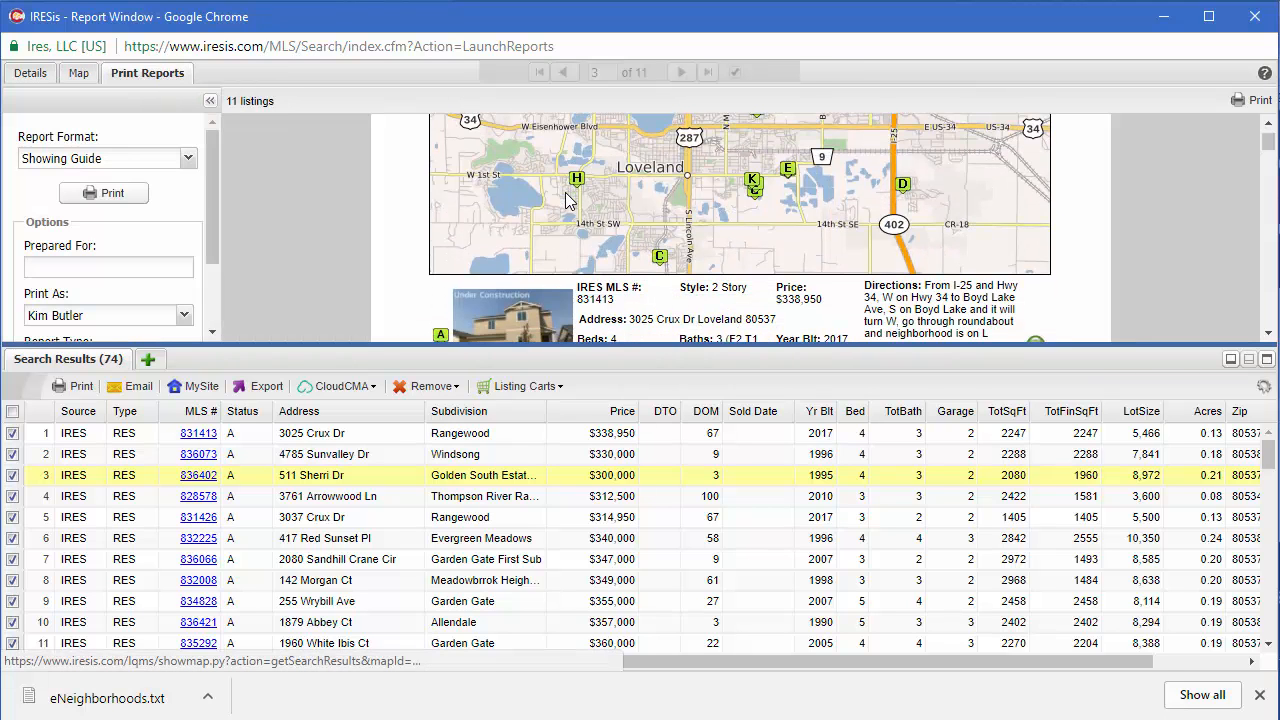
pyautogui.scroll(1, 566, 201)
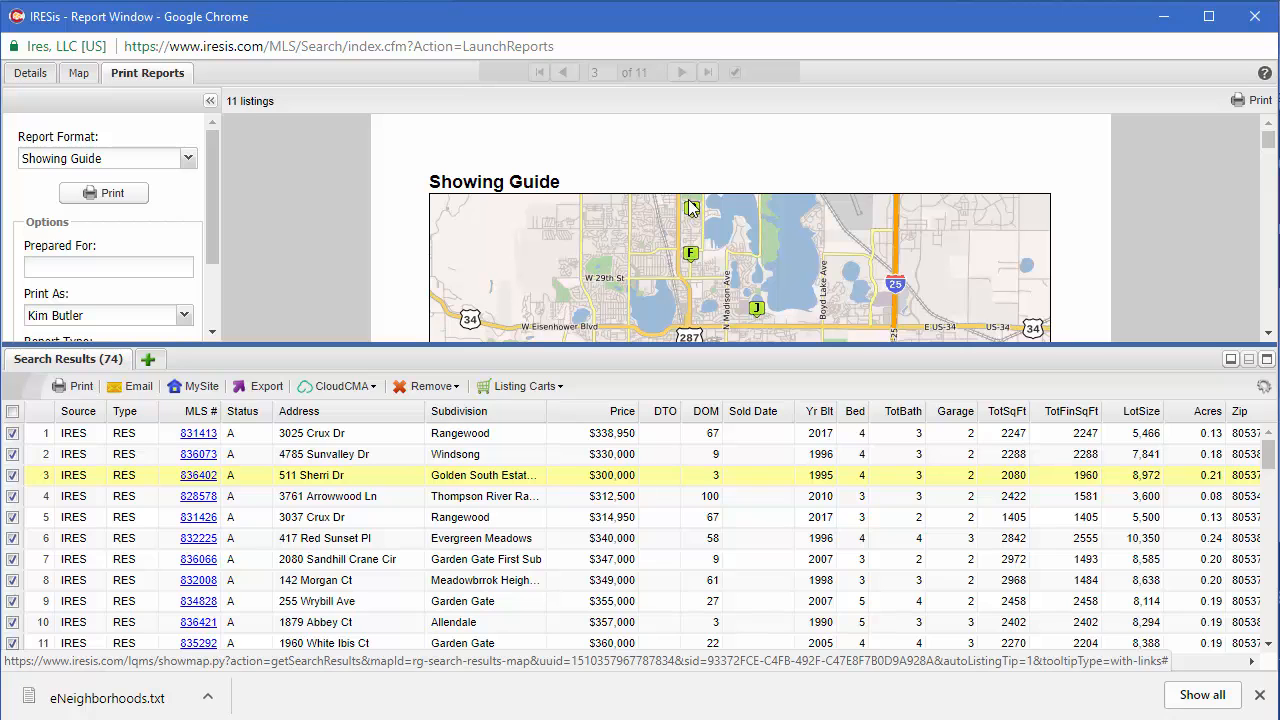